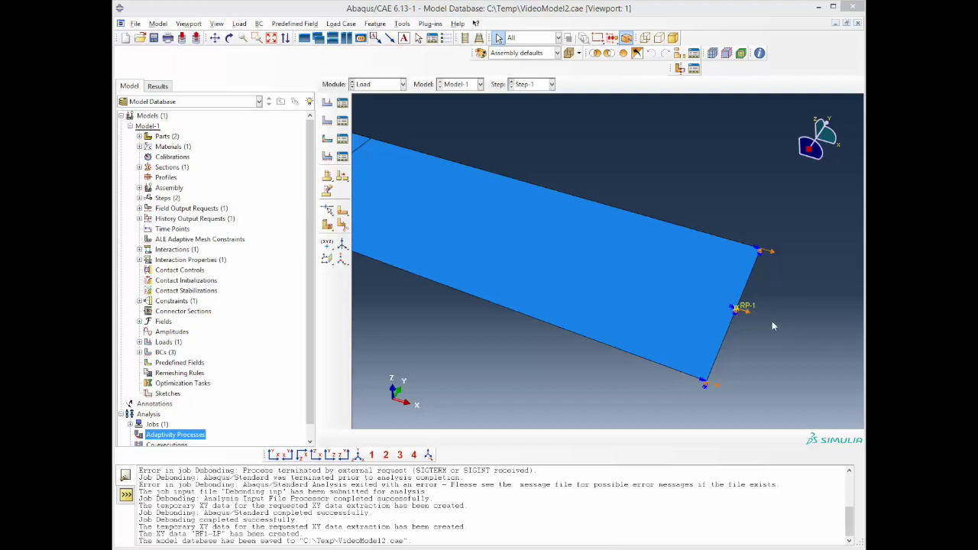
Step: Show the Boundary Condition Manager listing Displacement, Fixed and PointConstraint from Step-1
left_click(343, 122)
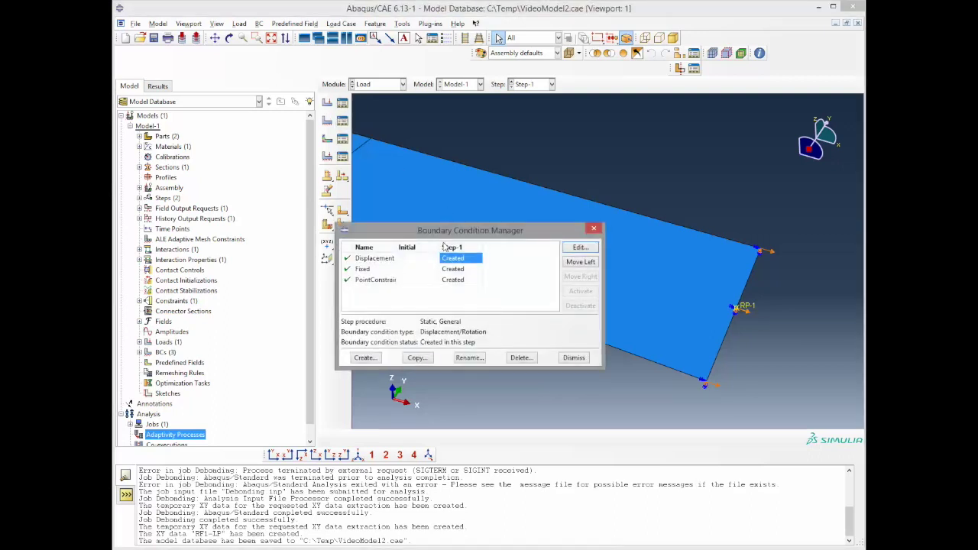
Step: Remove the 1.5 U1 prescription from the Displacement condition and close the boundary condition list
double_click(458, 259)
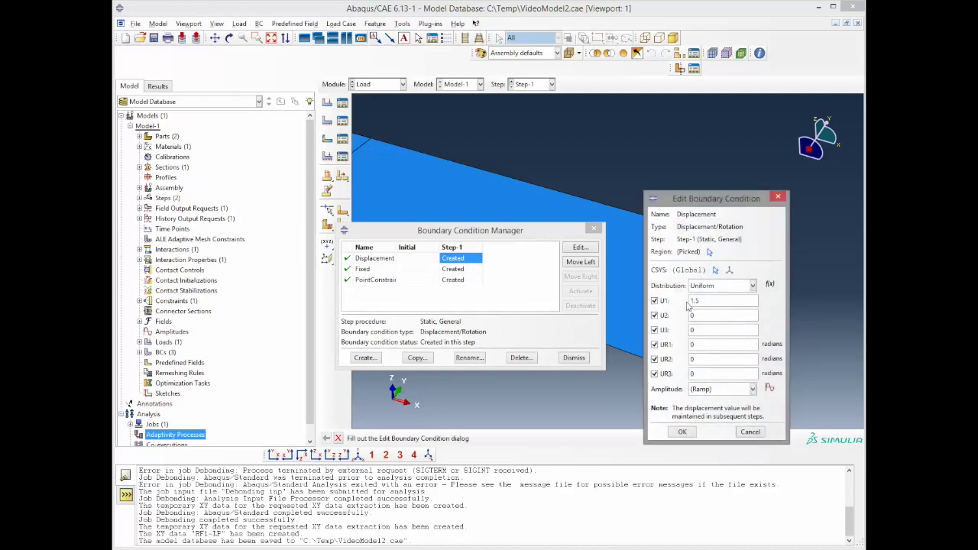
left_click(655, 301)
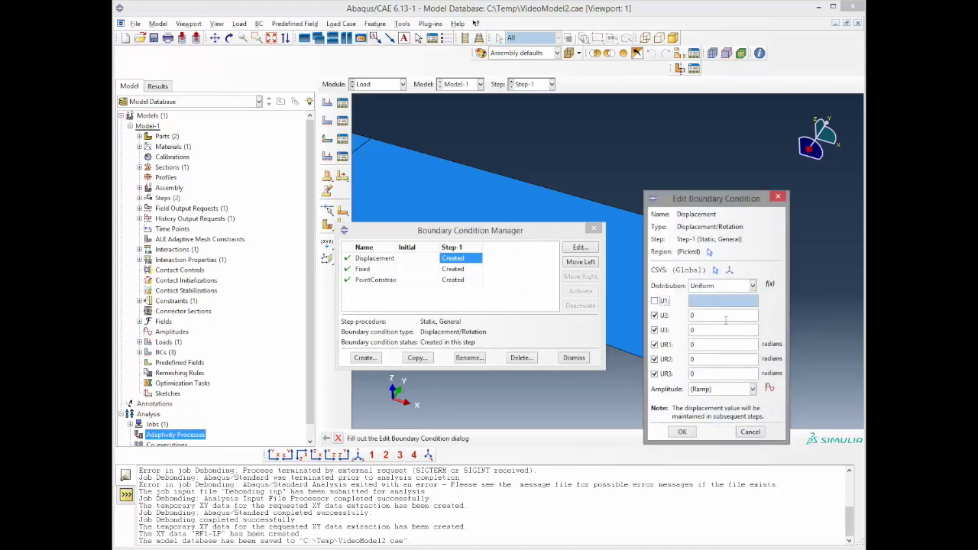
left_click(684, 433)
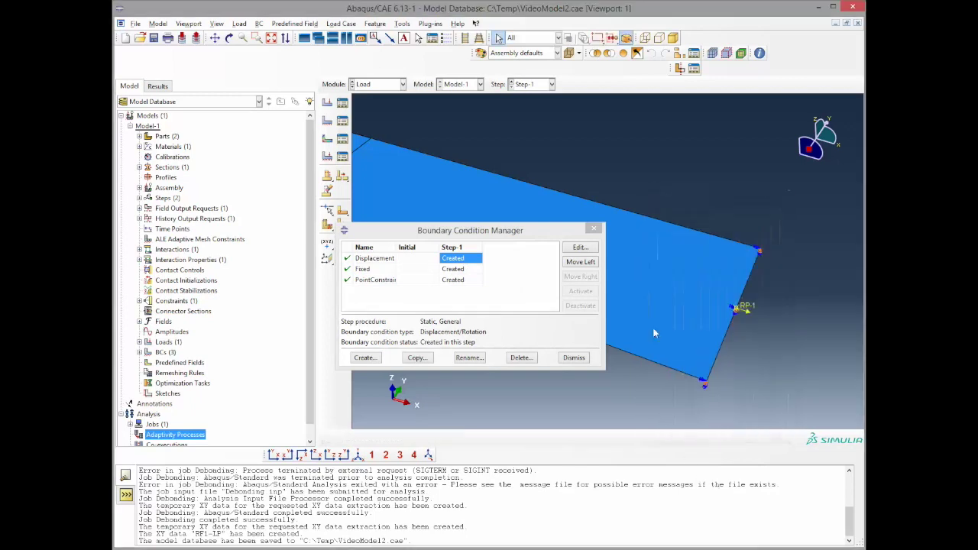
left_click(595, 228)
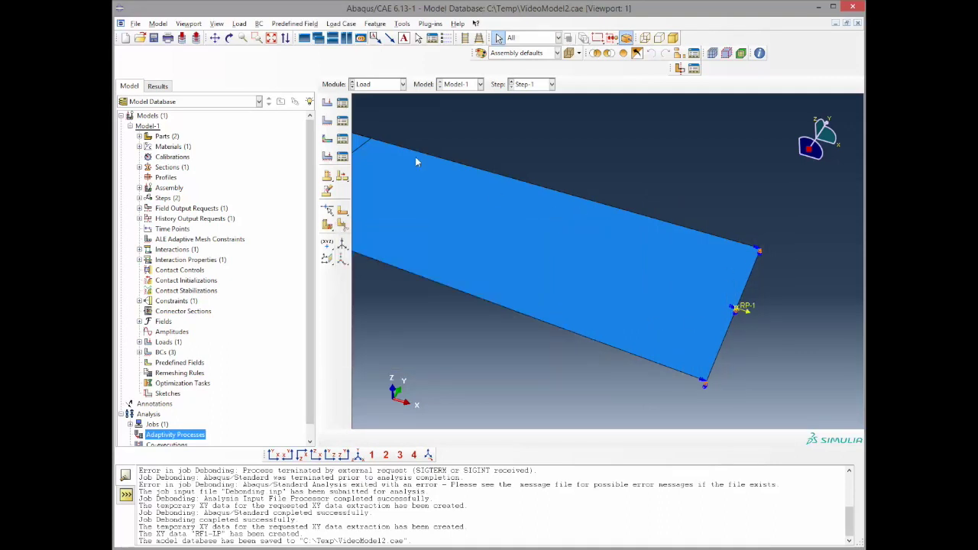
Step: Set concentrated force Load-1 to CF1 = 700 instead of 7000
left_click(343, 105)
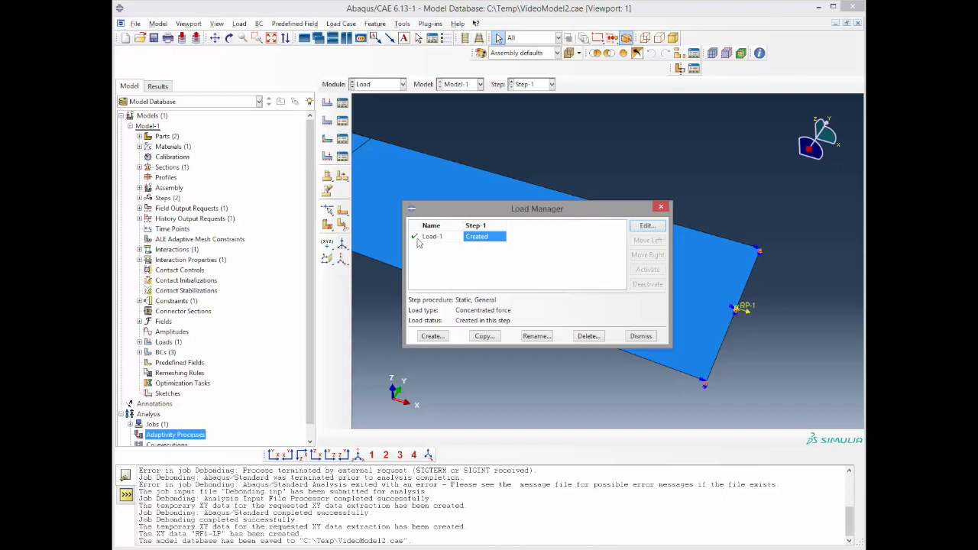
double_click(498, 238)
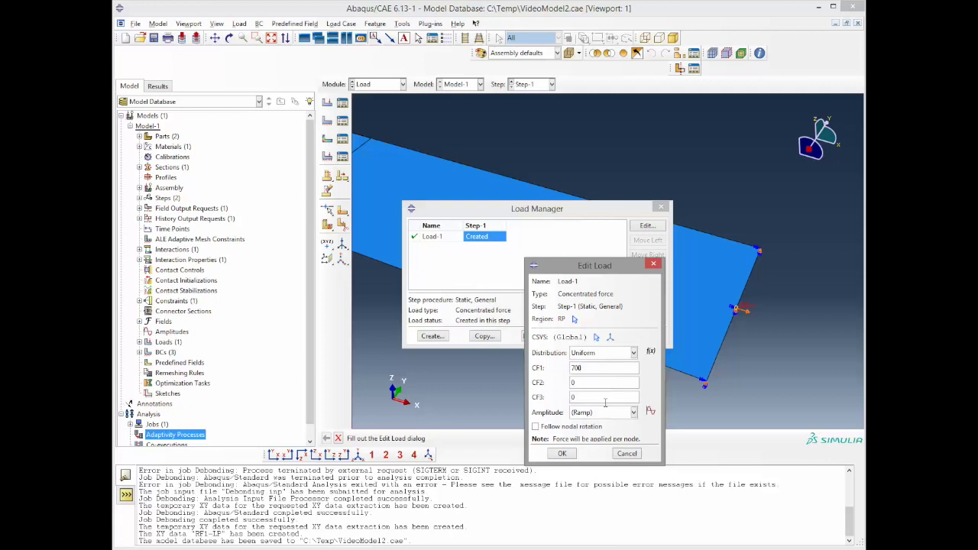
left_click(562, 454)
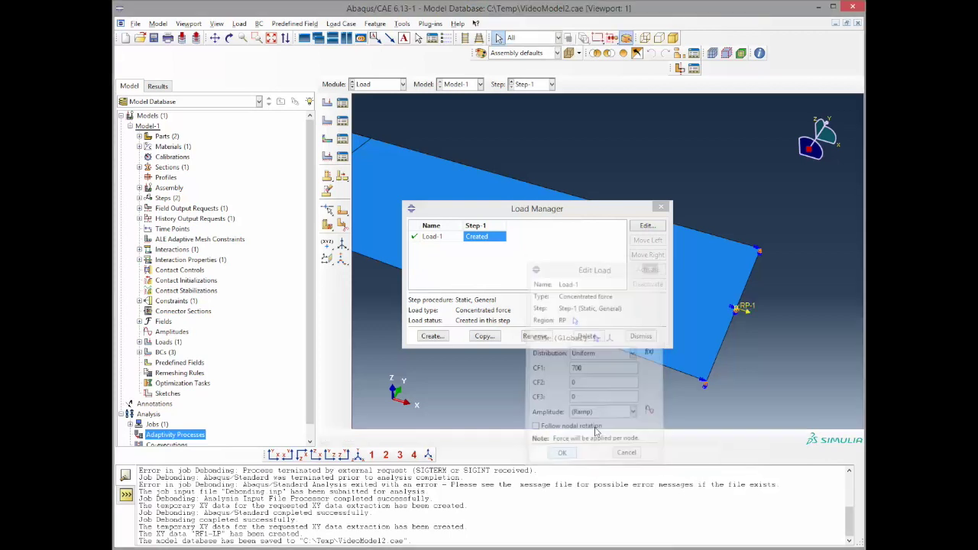
Step: Close the load list, review the Coupling constraint in the Interaction module, then switch to Excel
left_click(655, 211)
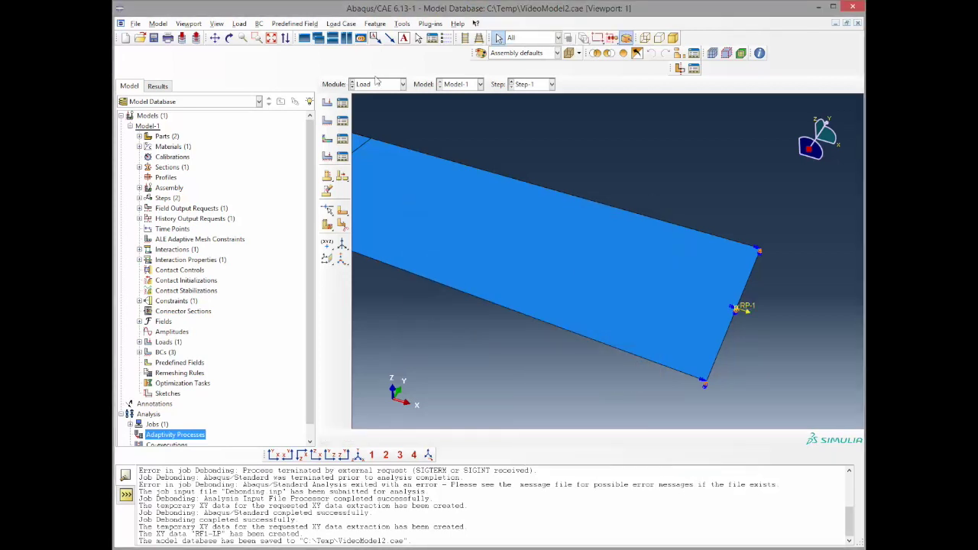
left_click(402, 84)
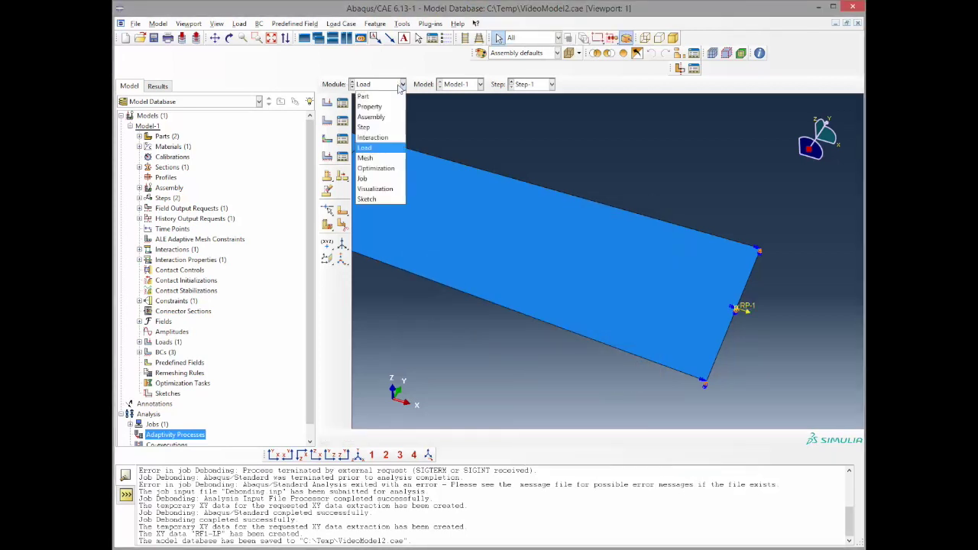
left_click(393, 139)
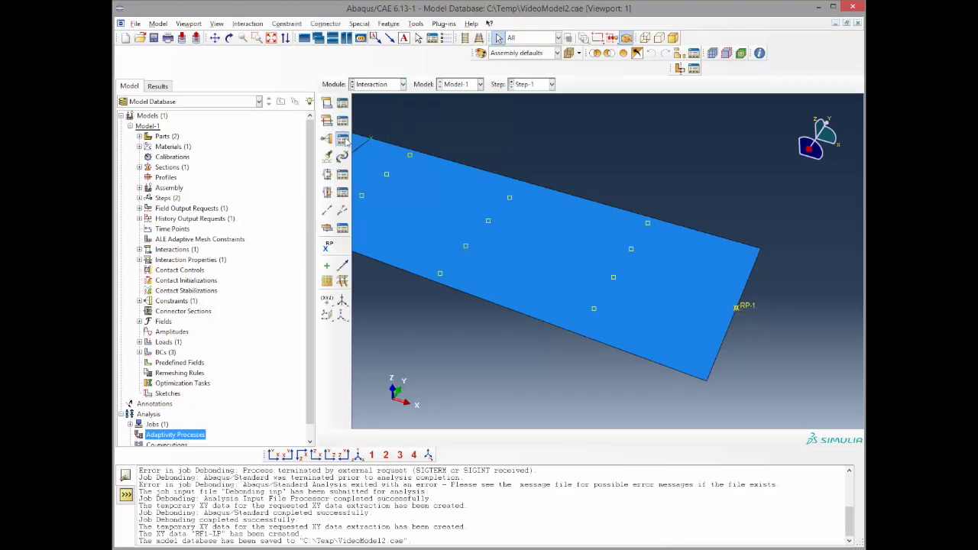
left_click(344, 140)
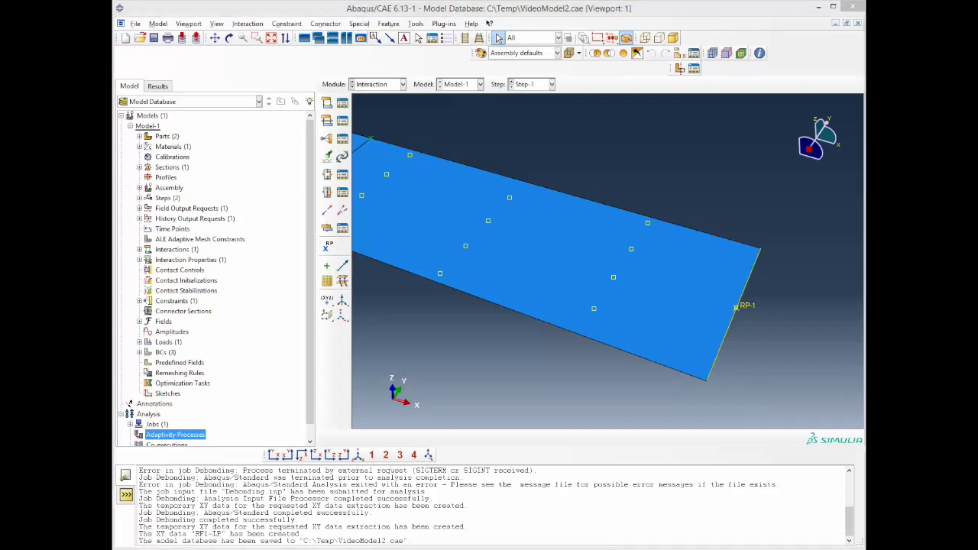
key("alt+Tab")
Step: Inspect the Tabelle1 Amp(x) formula in D6 using A0 0.55, B1 0.45, t0 0.05, w 31.42
left_click_drag(541, 29, 582, 23)
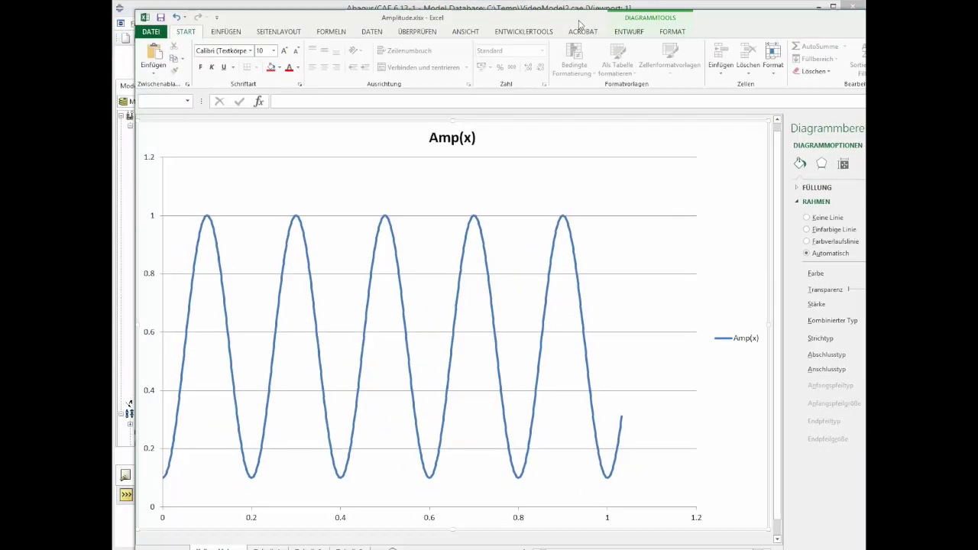
left_click(280, 547)
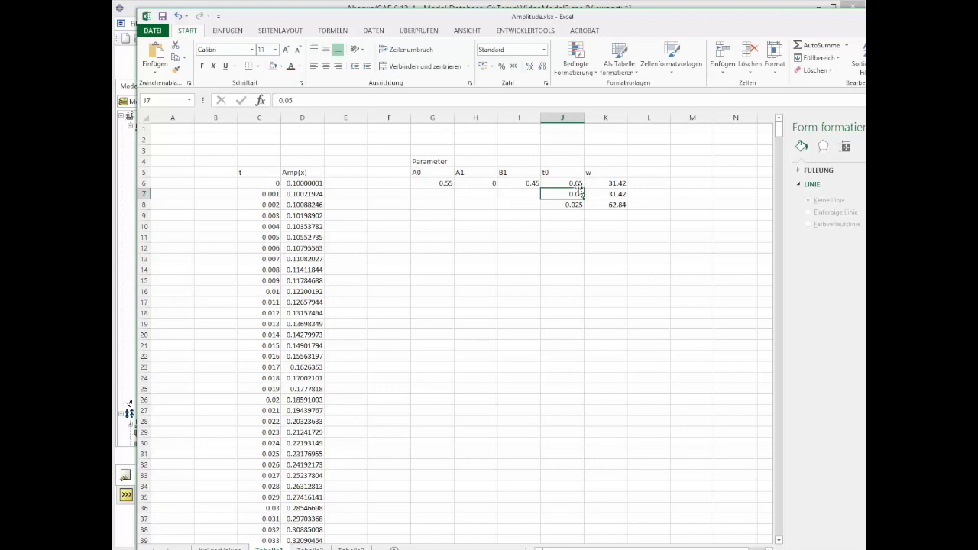
double_click(307, 182)
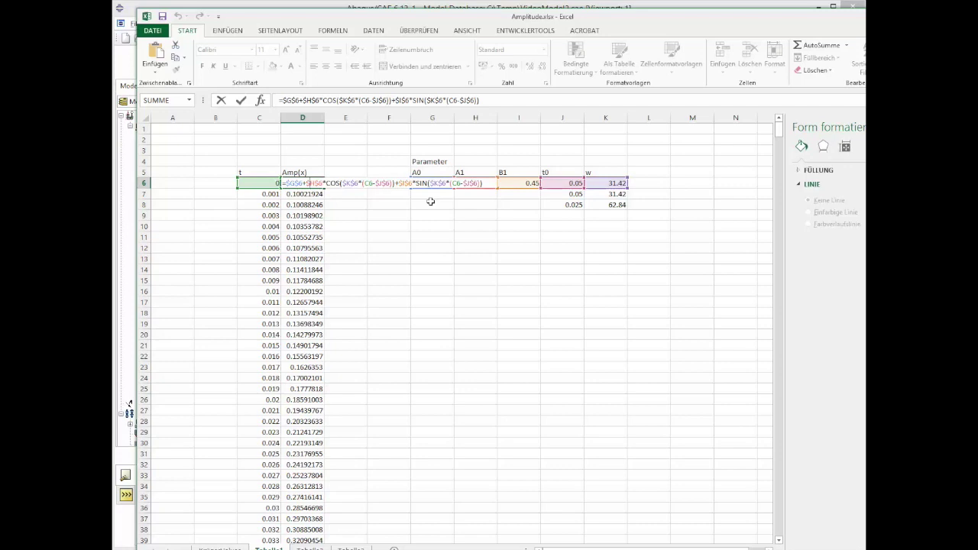
key("Escape")
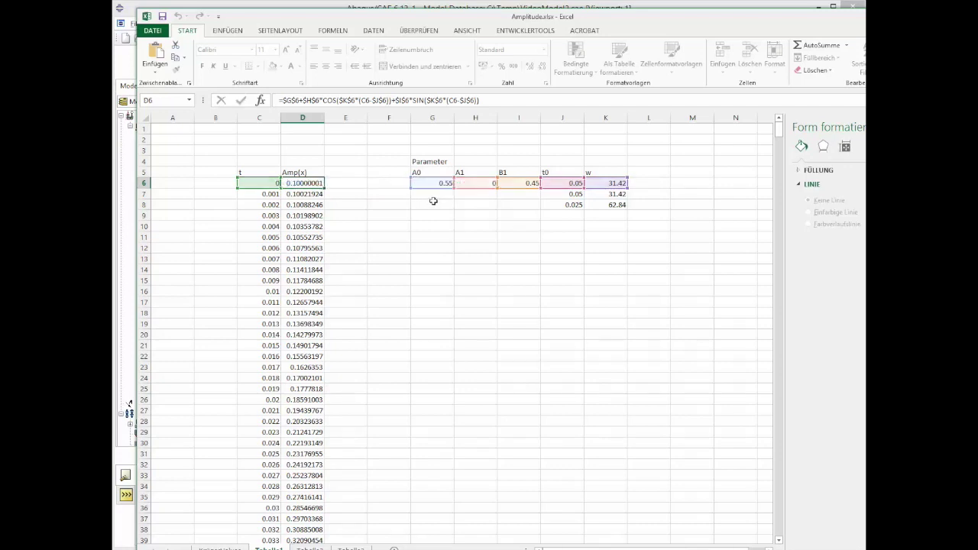
left_click(443, 183)
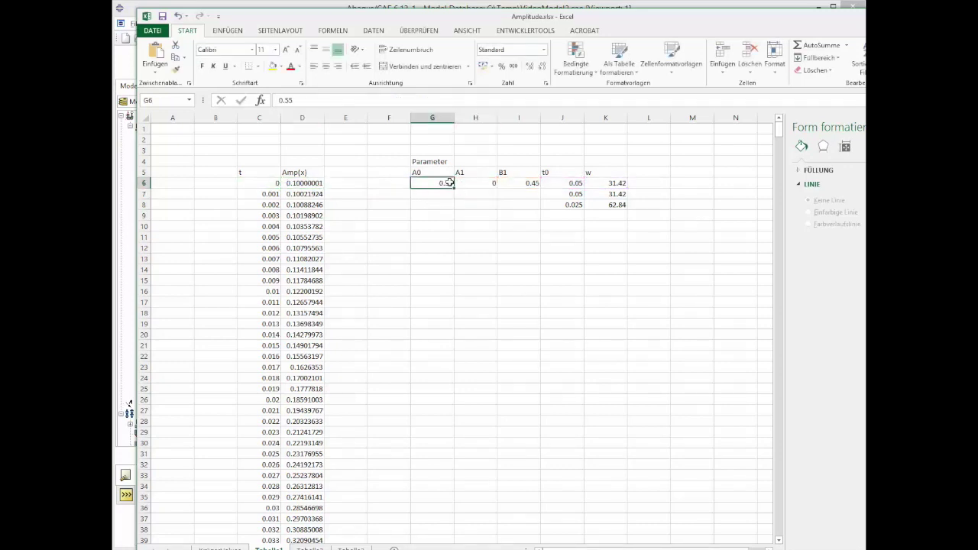
left_click(528, 183)
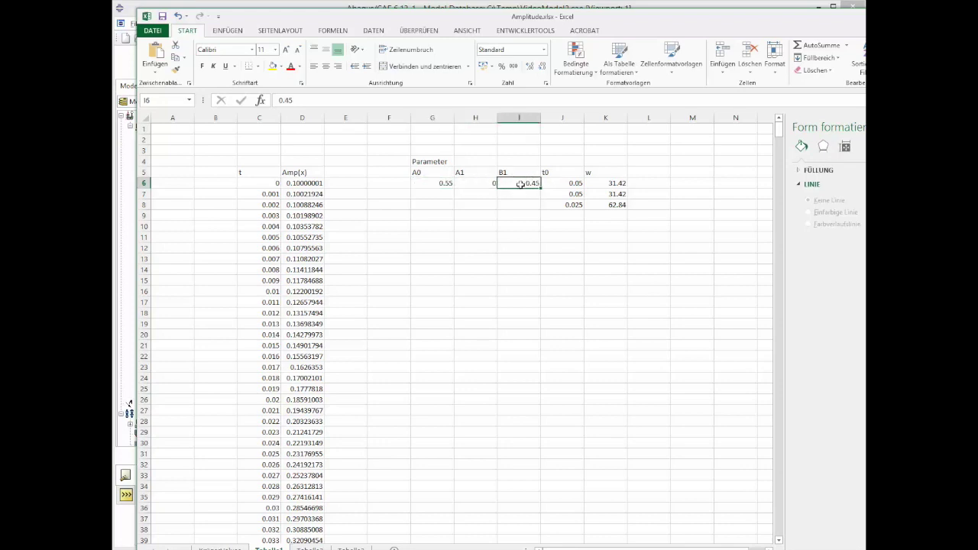
double_click(304, 184)
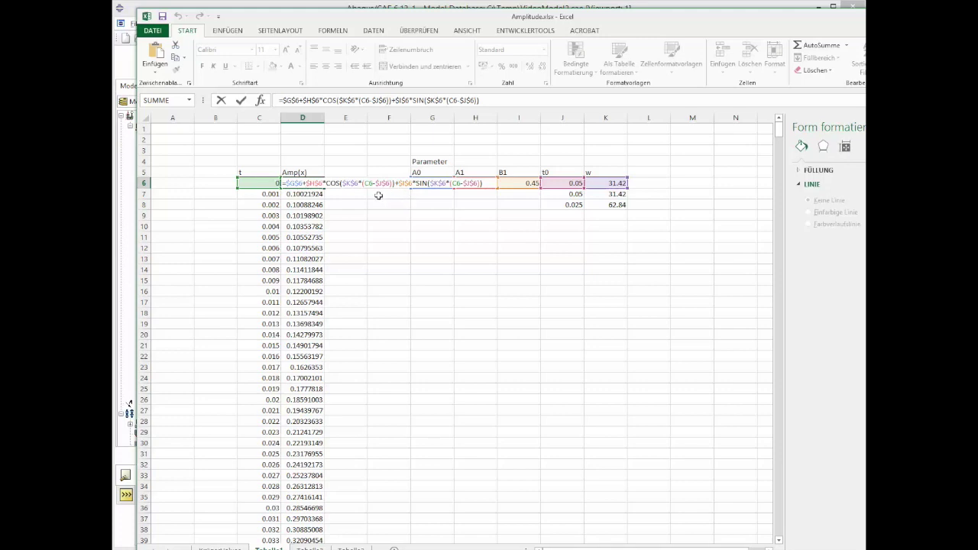
left_click(403, 185)
key("Escape")
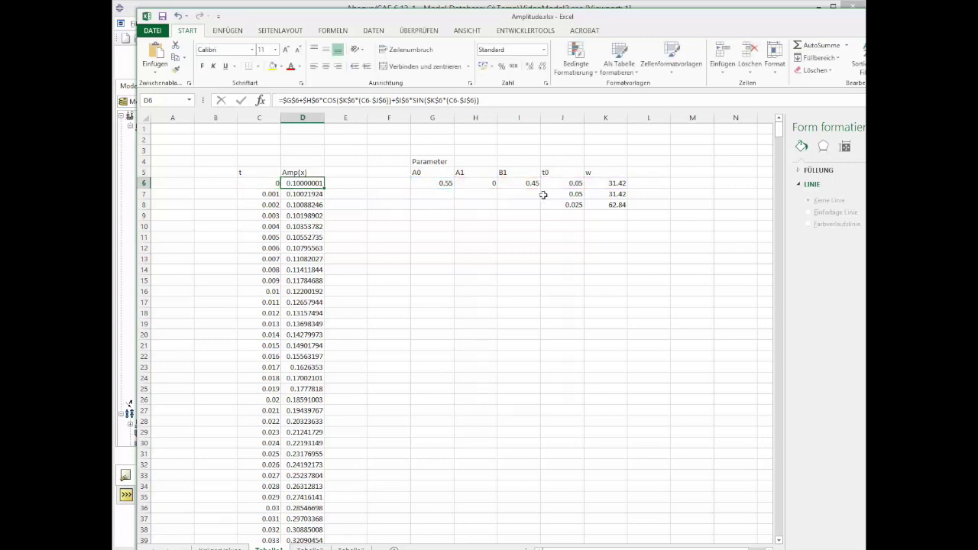
left_click(563, 178)
left_click(567, 185)
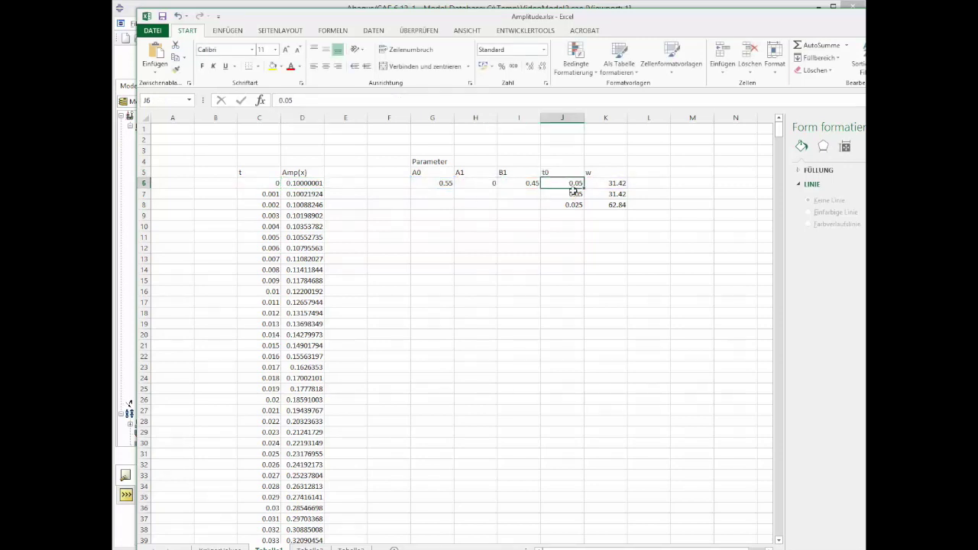
left_click(621, 185)
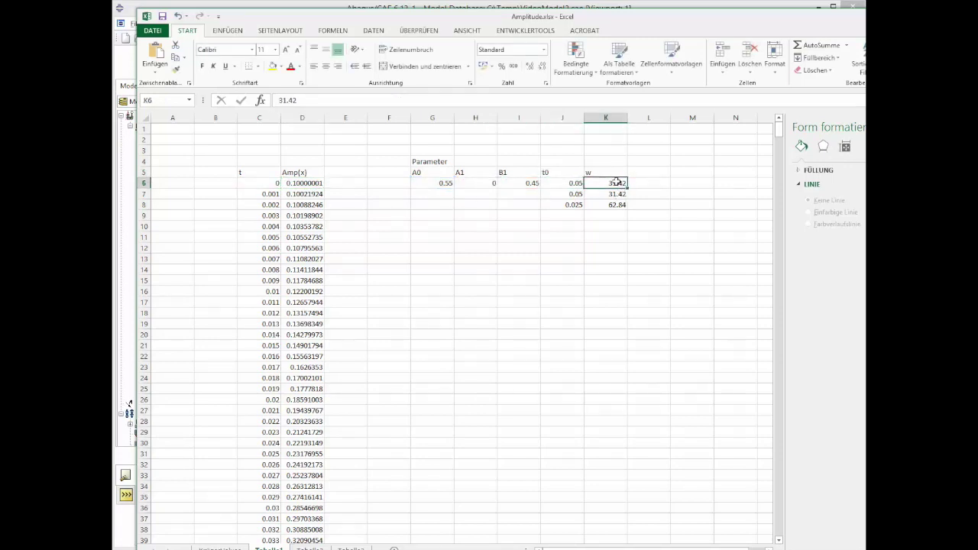
double_click(617, 184)
key("Escape")
left_click(642, 207)
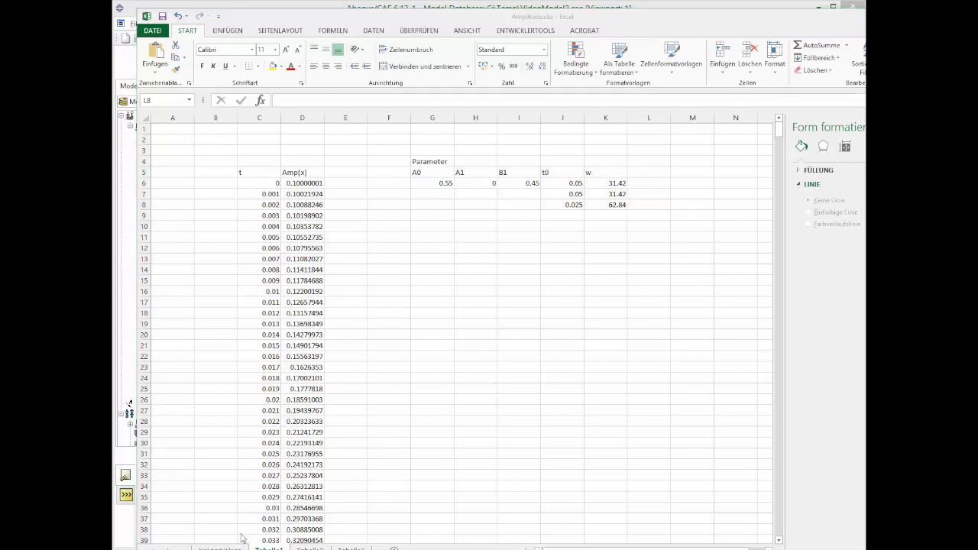
Step: Display the periodic Amp(x) curve on the Kurvenverlauf chart sheet
left_click(219, 548)
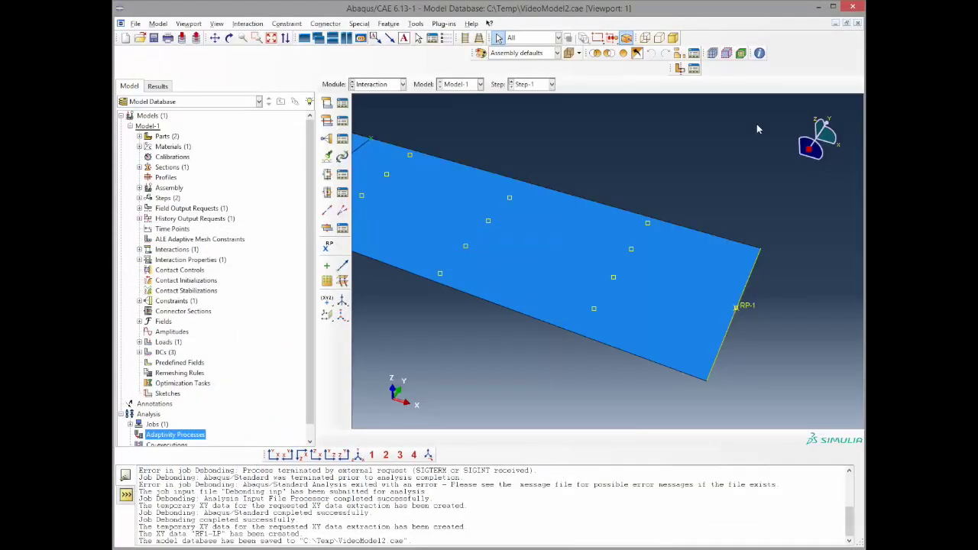
Step: Create a new Periodic amplitude Amp-1 from the model tree's Amplitudes container
scroll(164, 328, "down", 1)
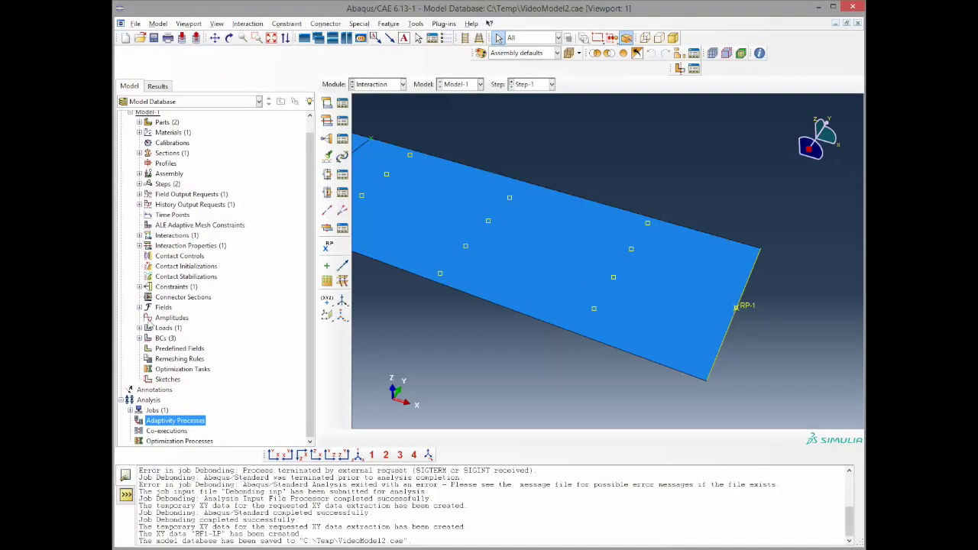
left_click(157, 319)
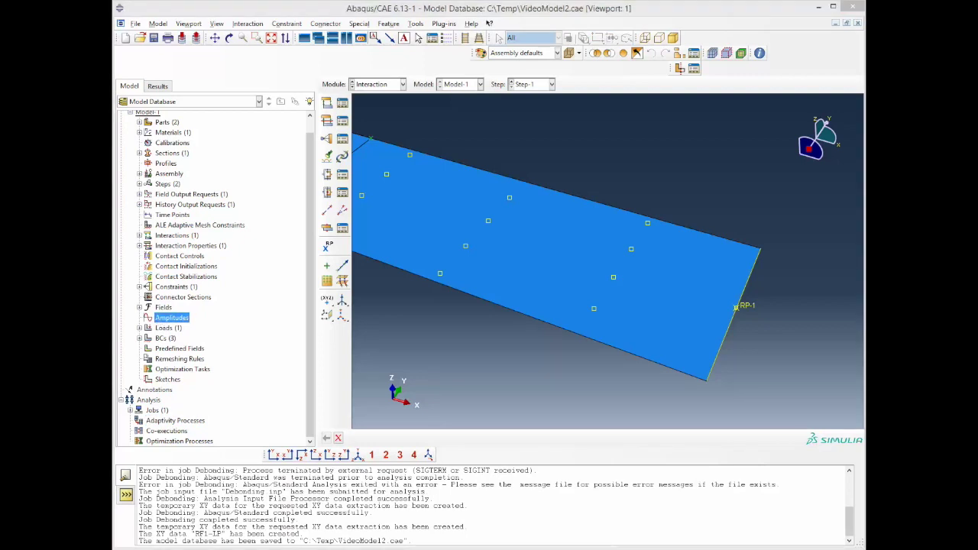
double_click(175, 317)
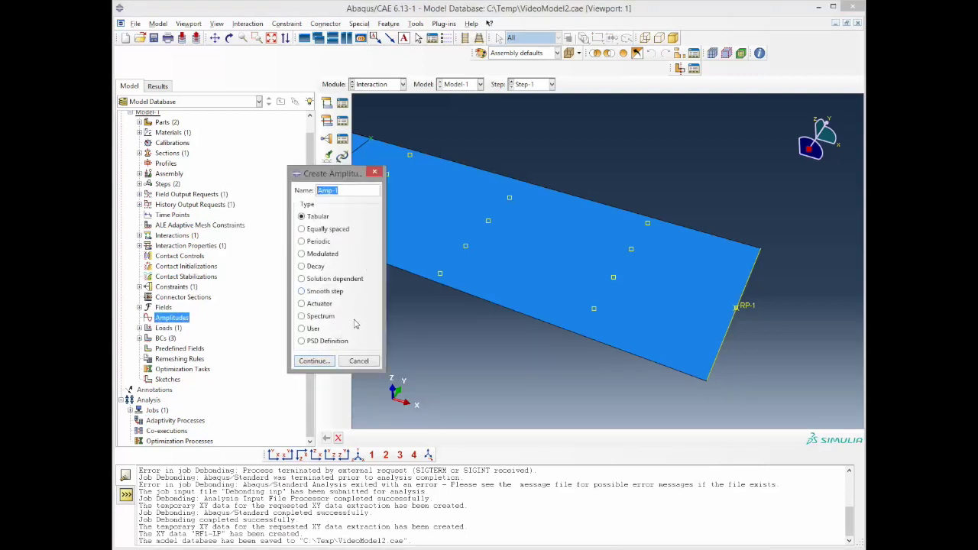
left_click(312, 244)
left_click(314, 361)
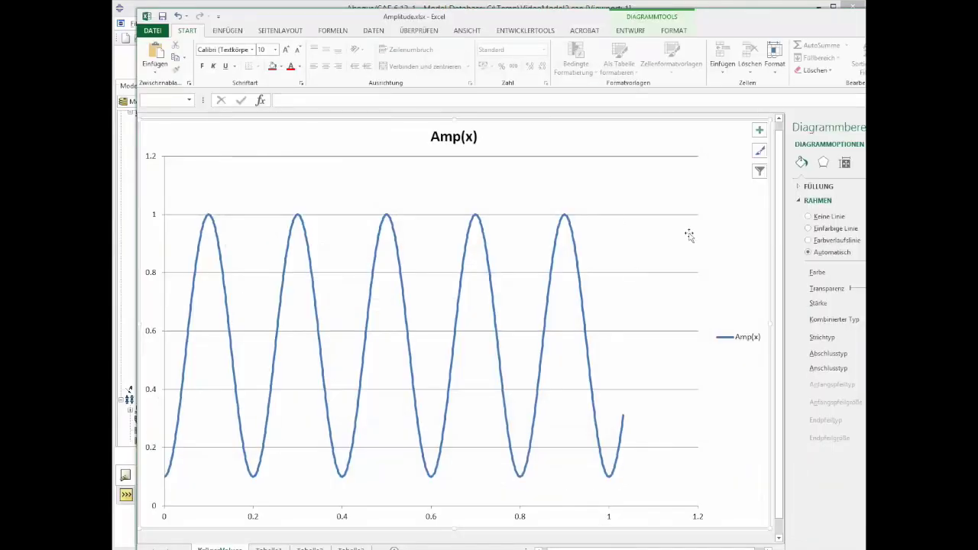
Step: Copy w = 31.42 from Tabelle1 cell K6 into Amp-1's Circular frequency field
left_click(269, 548)
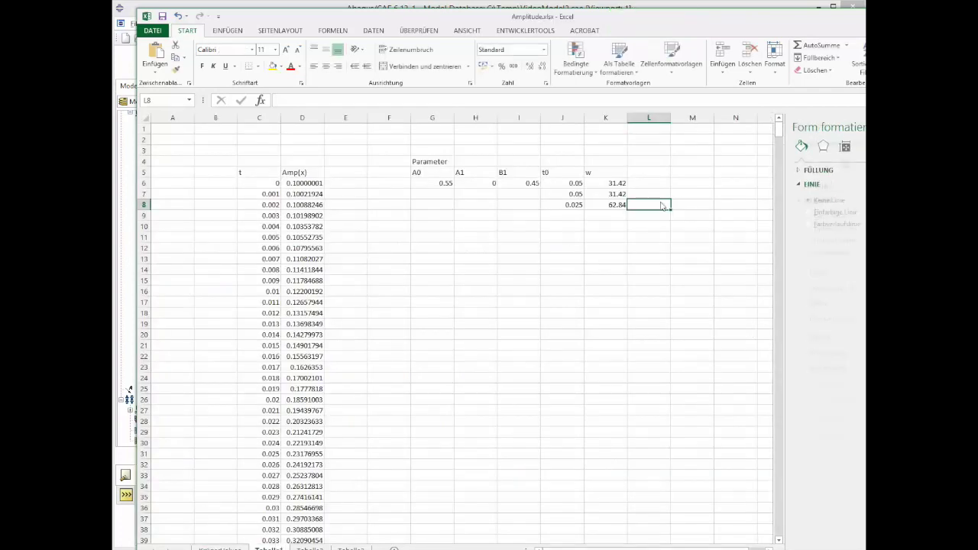
left_click(624, 182)
key("ctrl+c")
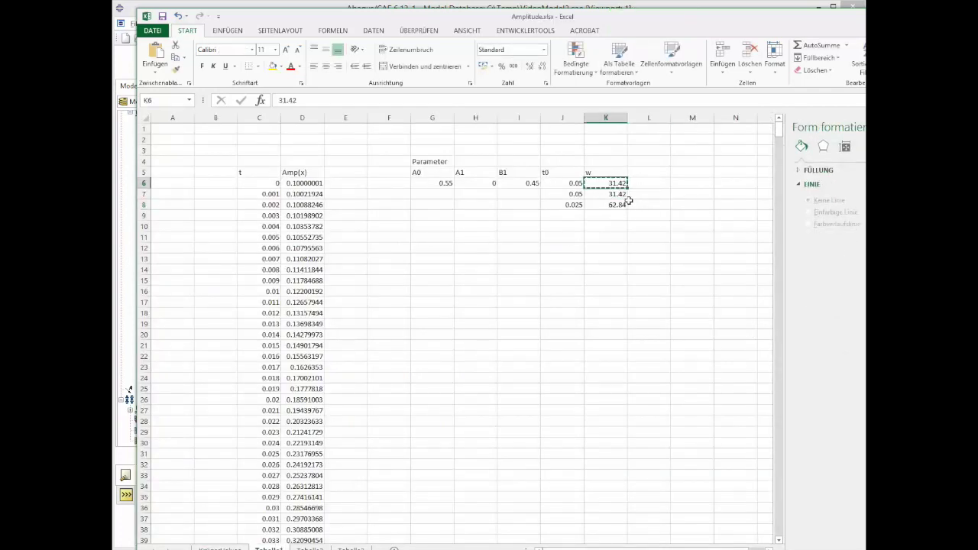
key("alt")
key("alt")
key("alt+Tab")
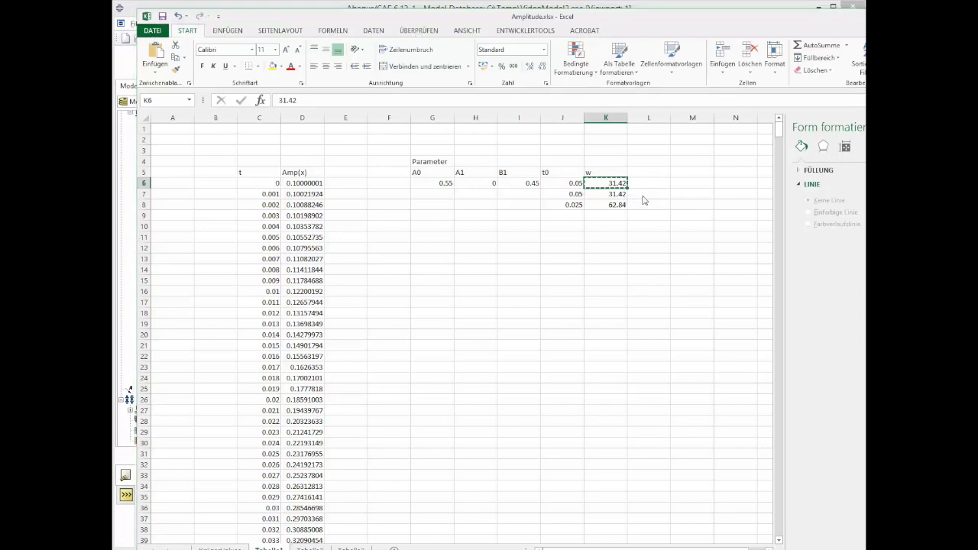
key("ctrl+v")
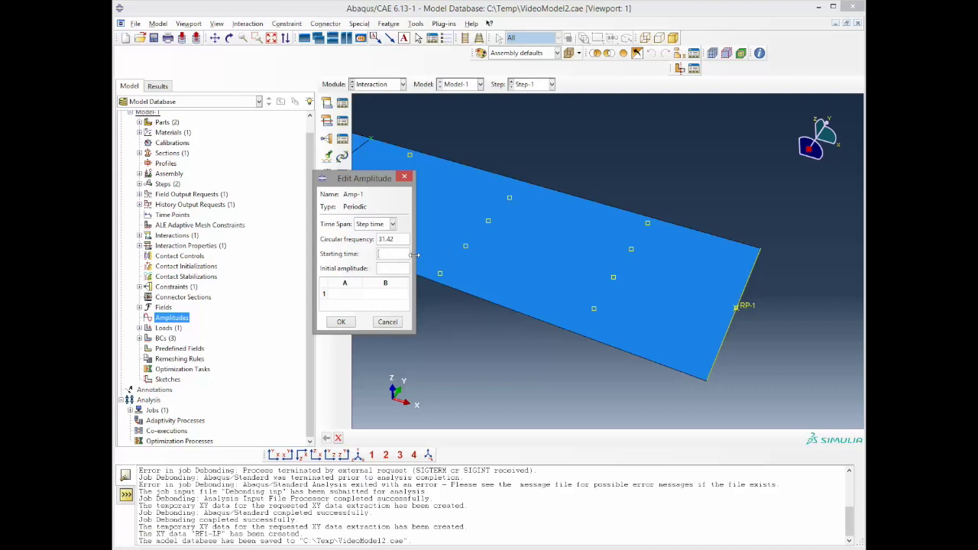
Step: Enter starting time 0.05, initial amplitude 0.55 and coefficients A 0, B 0.45
type("0,0")
type(".55")
key("Tab")
type("0")
key("Tab")
type("0.45")
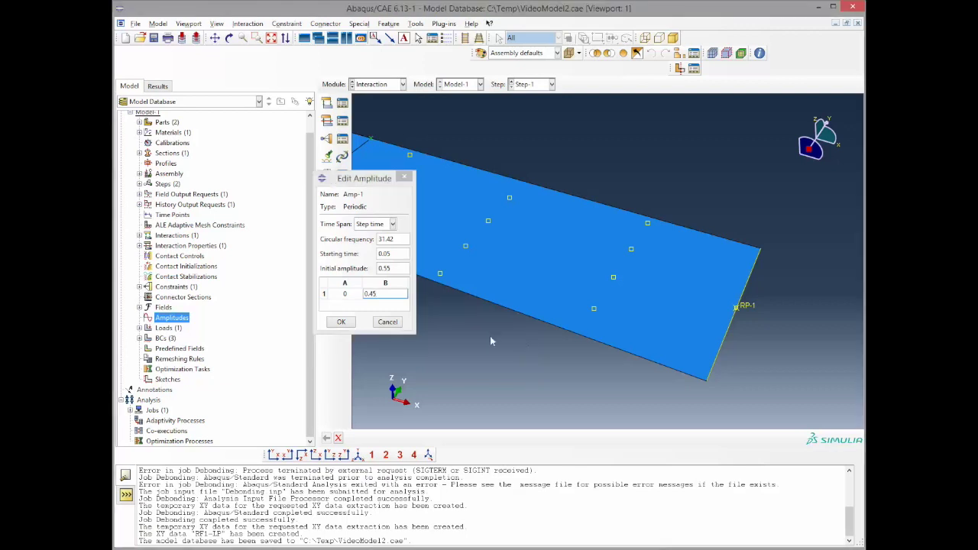
Step: Fix the stray character after 31.42 that caused a syntax error, then save Amp-1
left_click(341, 321)
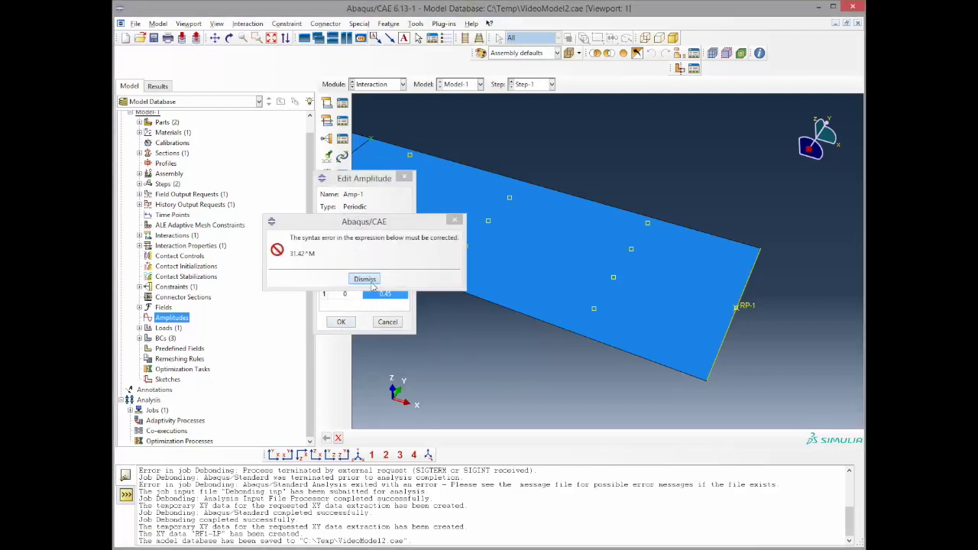
left_click(365, 278)
left_click(400, 239)
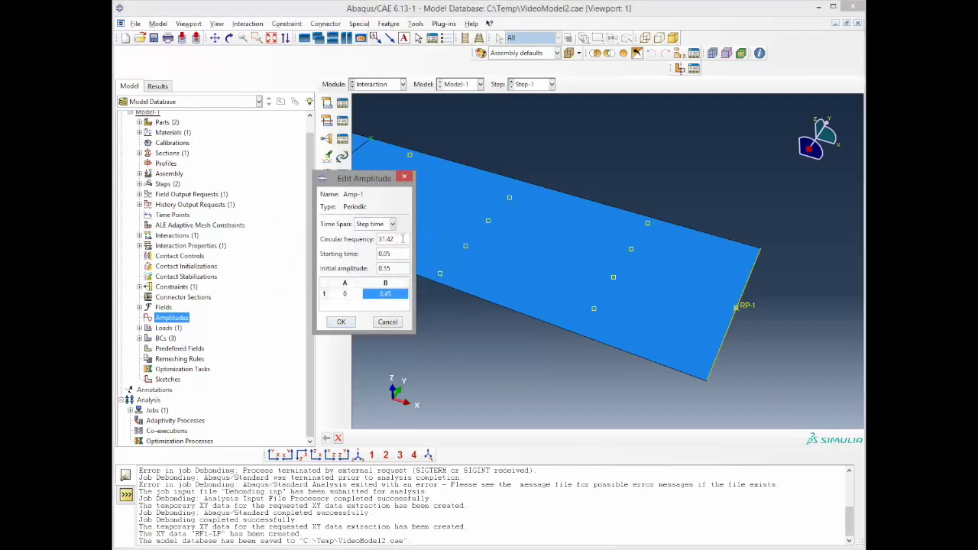
left_click(341, 322)
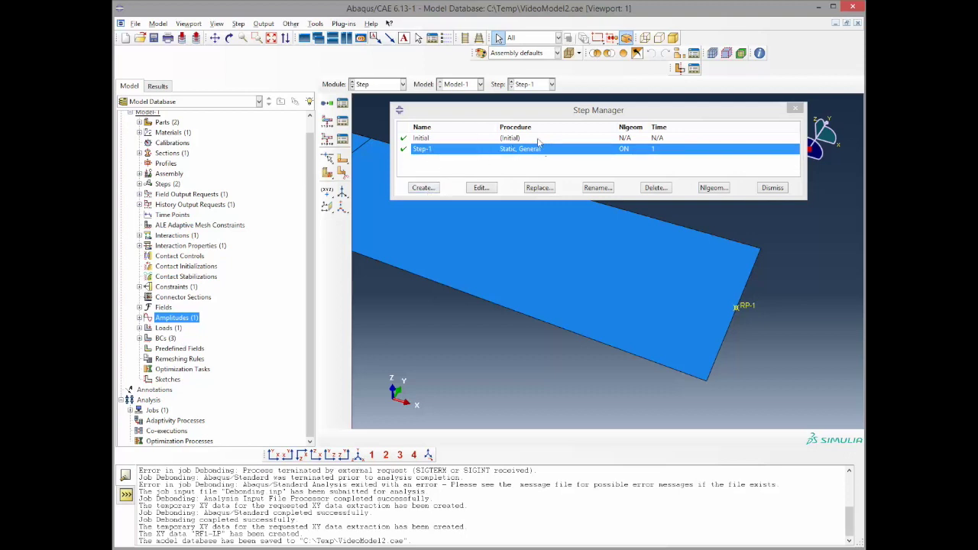
Step: Add a Direct cyclic step named DC-Step with cycle time period 0.2
left_click(432, 191)
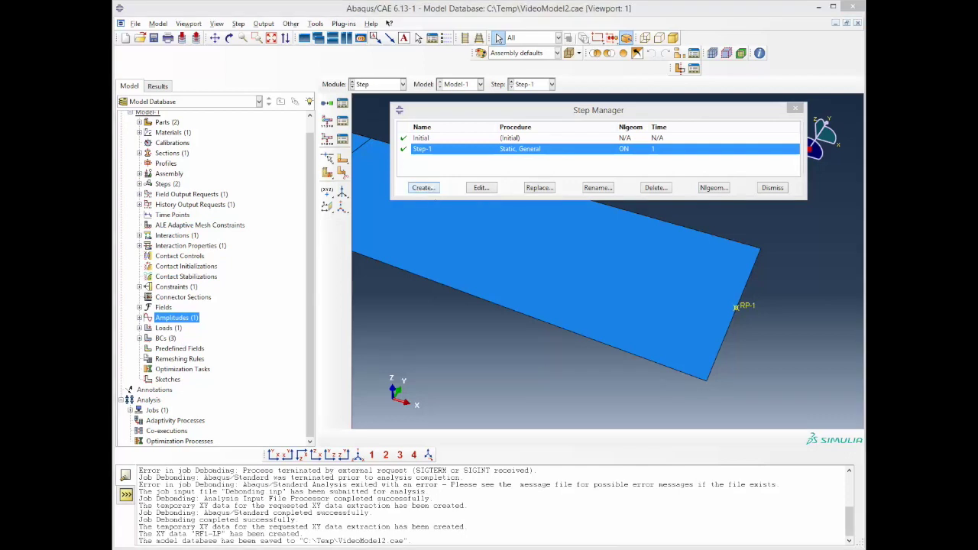
left_click_drag(468, 206, 483, 205)
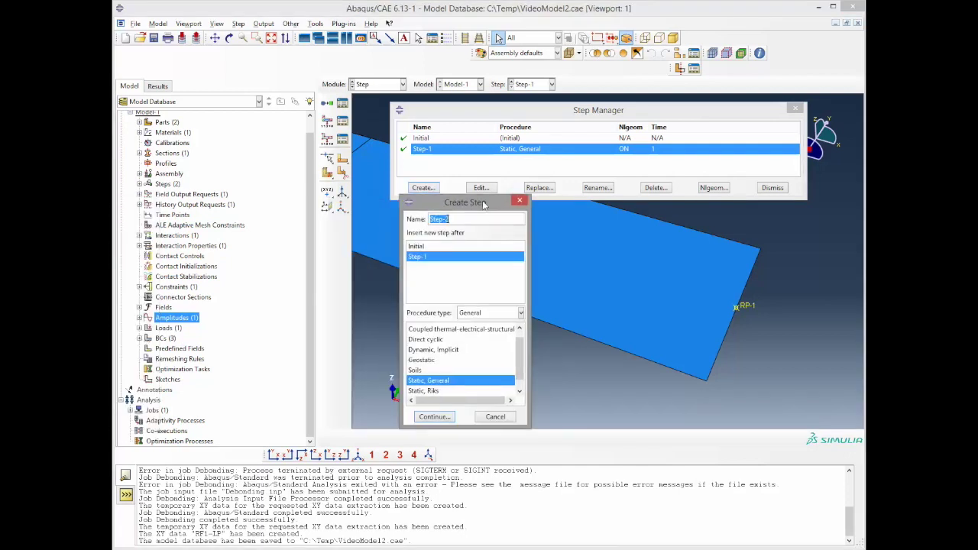
type("DC-Step")
left_click(460, 340)
left_click(449, 418)
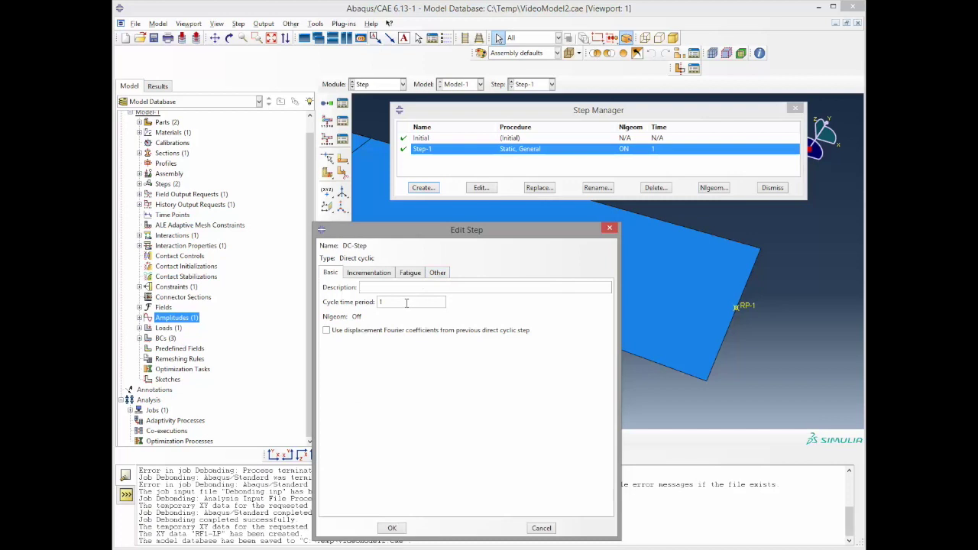
key("Tab")
left_click(370, 273)
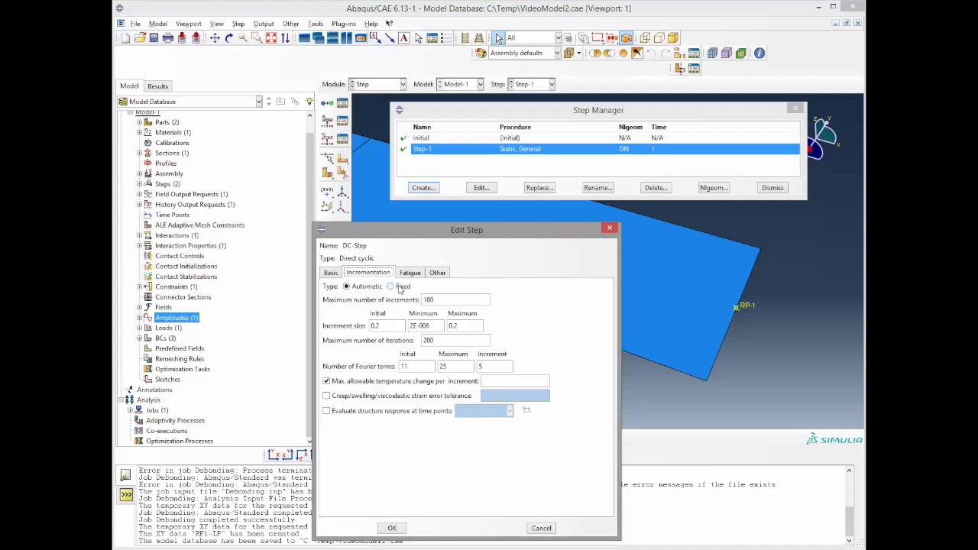
Step: Choose fixed incrementation for DC-Step with 1000 maximum increments and 5 maximum iterations
left_click(398, 289)
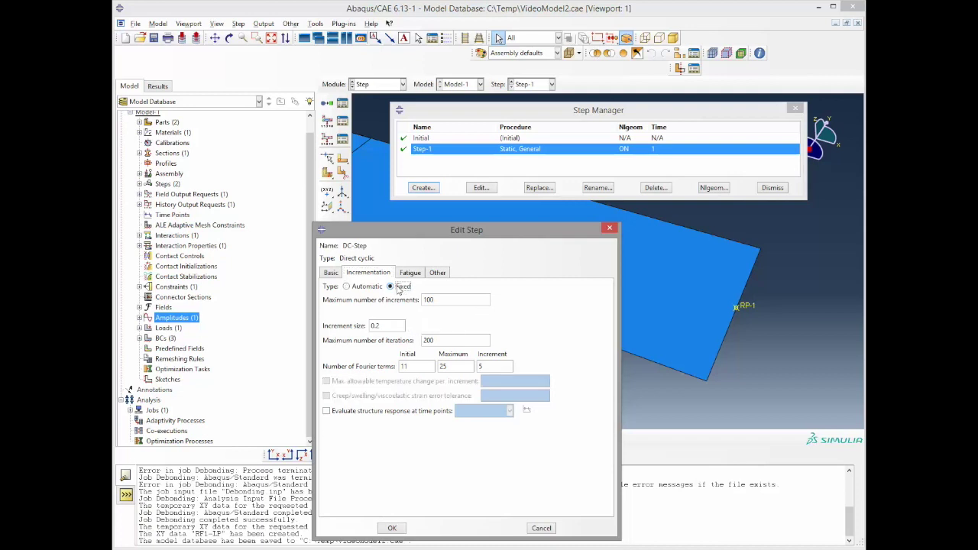
left_click(444, 299)
type("0")
double_click(448, 340)
type("5")
Step: Set both the initial and maximum number of Fourier terms to 50
left_click_drag(425, 367, 373, 368)
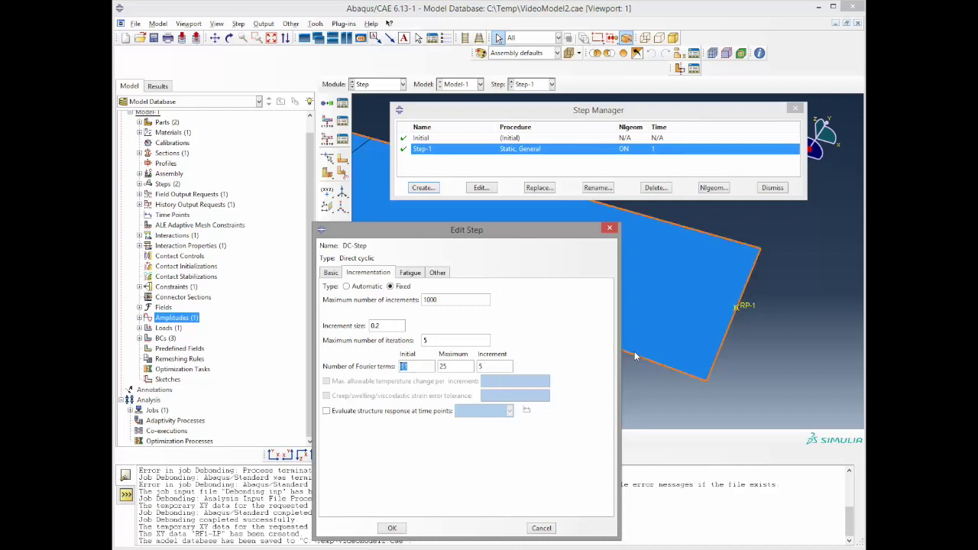
type("50")
key("Tab")
type("50")
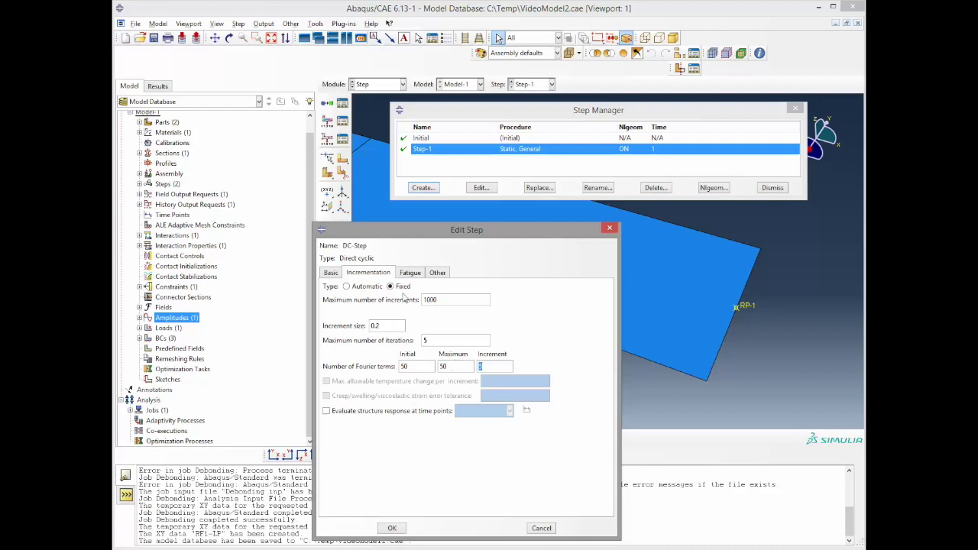
left_click(415, 273)
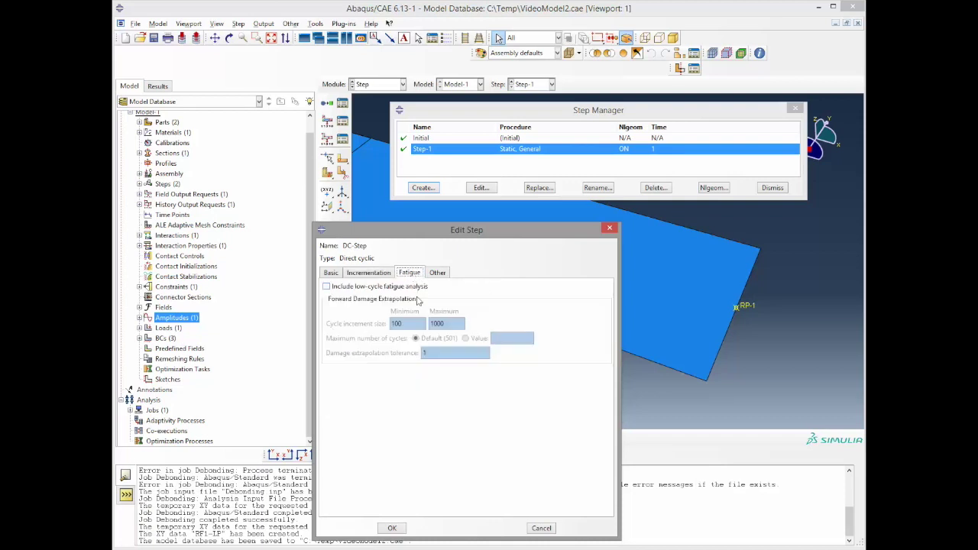
Step: Include low-cycle fatigue with cycle increments 3 to 6 and 1000 maximum cycles, then confirm DC-Step
left_click(356, 288)
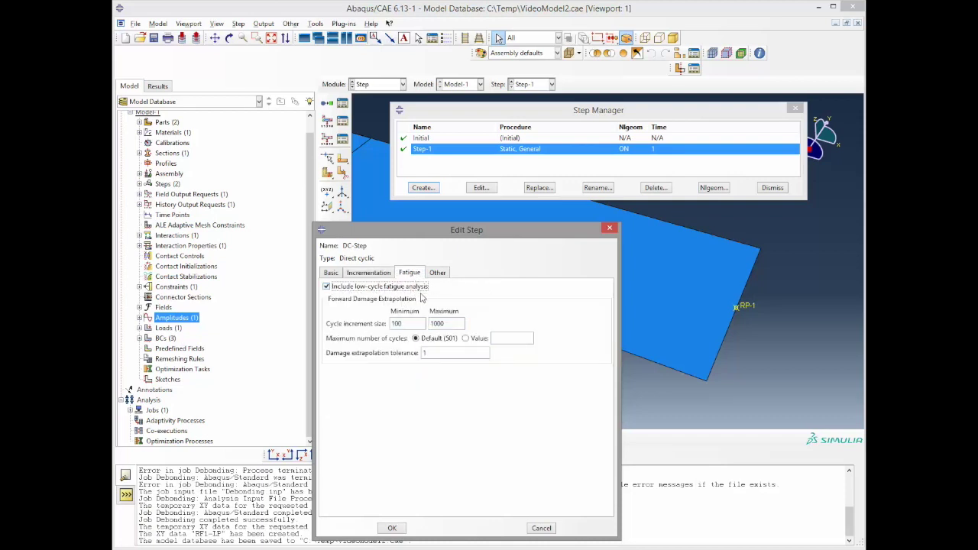
key("Tab")
type("3")
key("Tab")
type("6")
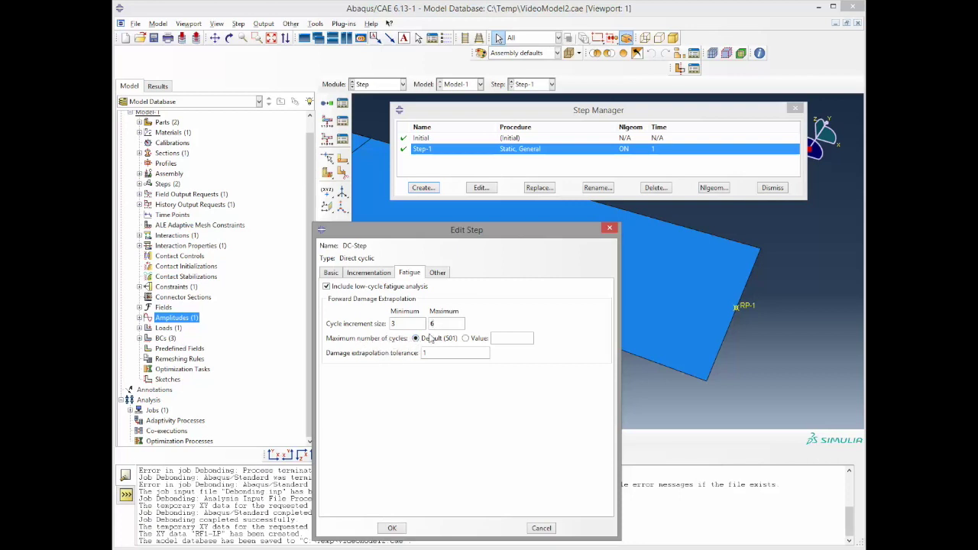
left_click(472, 339)
type("100000")
left_click(438, 274)
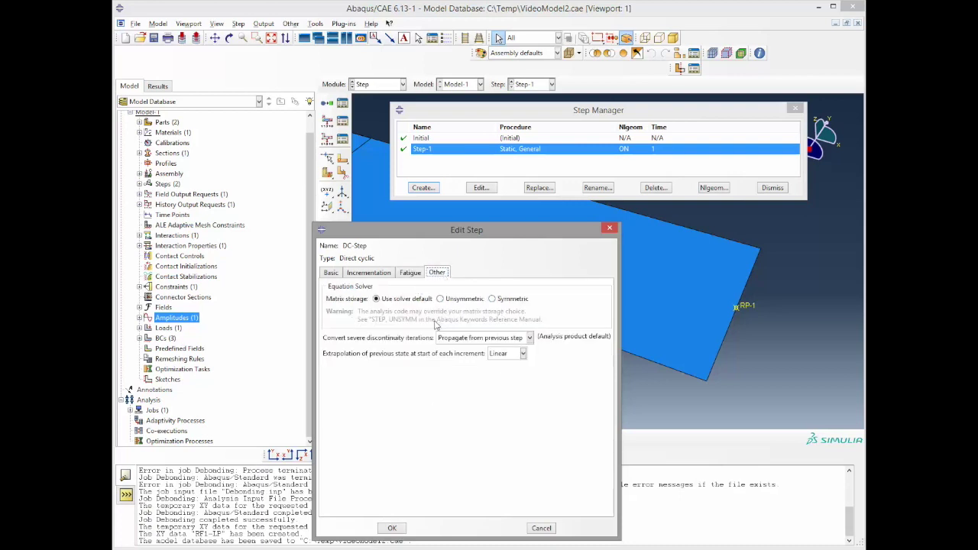
left_click(405, 528)
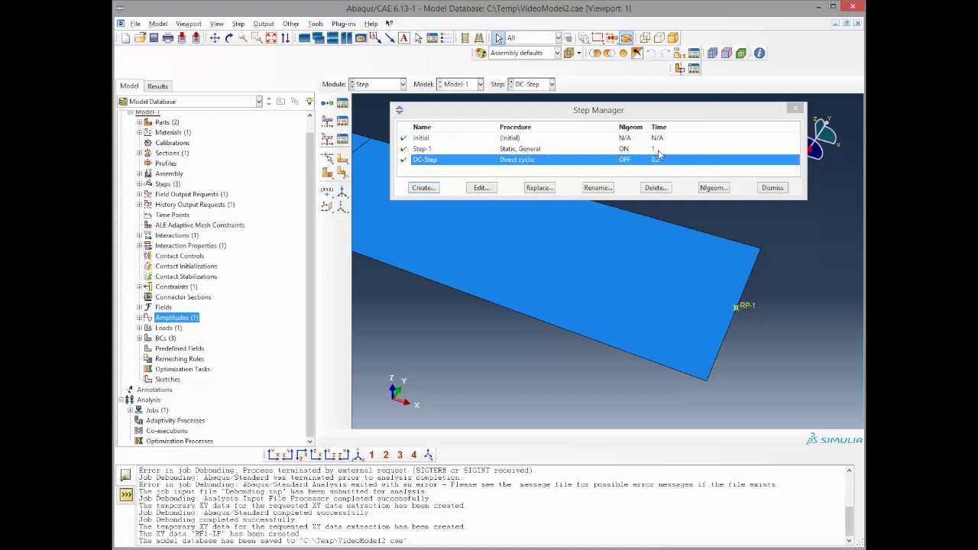
Step: Edit Step-1 and set its time period to 0.2
left_click(651, 150)
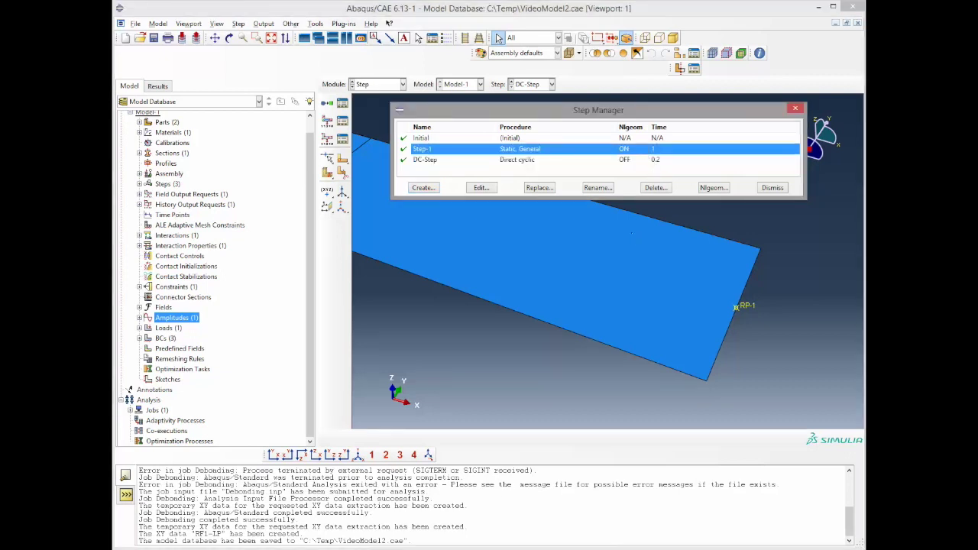
left_click(481, 187)
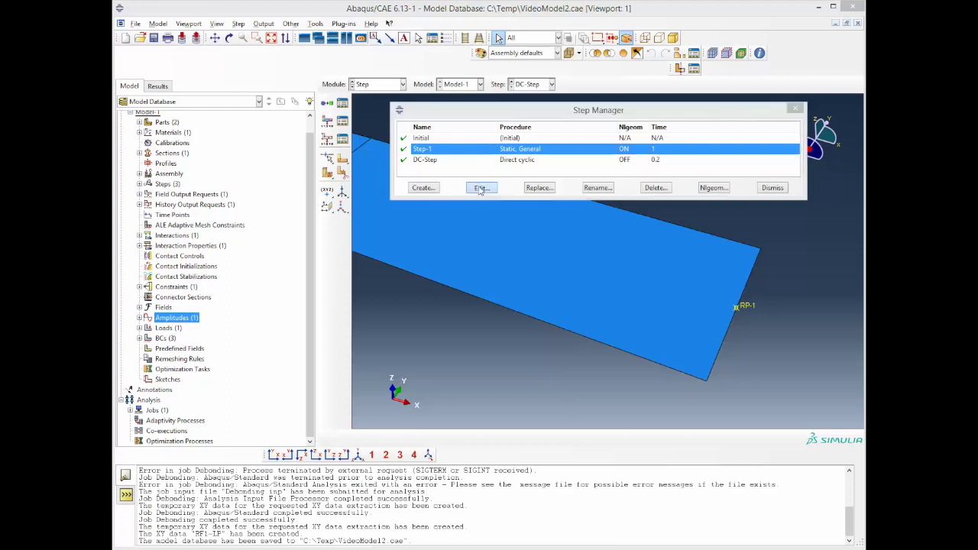
double_click(357, 303)
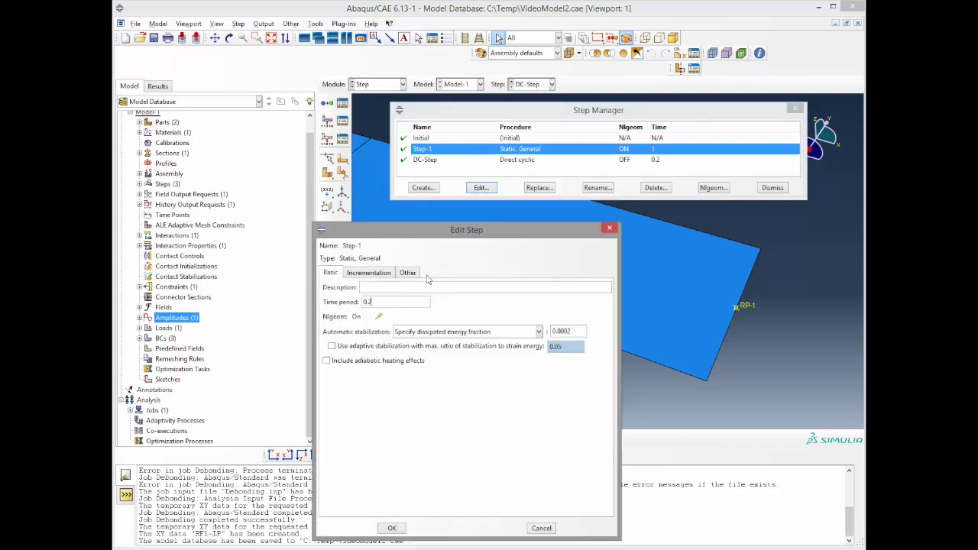
type("0.2")
Step: Give Step-1 initial and maximum increments of 0.2 and a 100-increment limit, then save
left_click(371, 274)
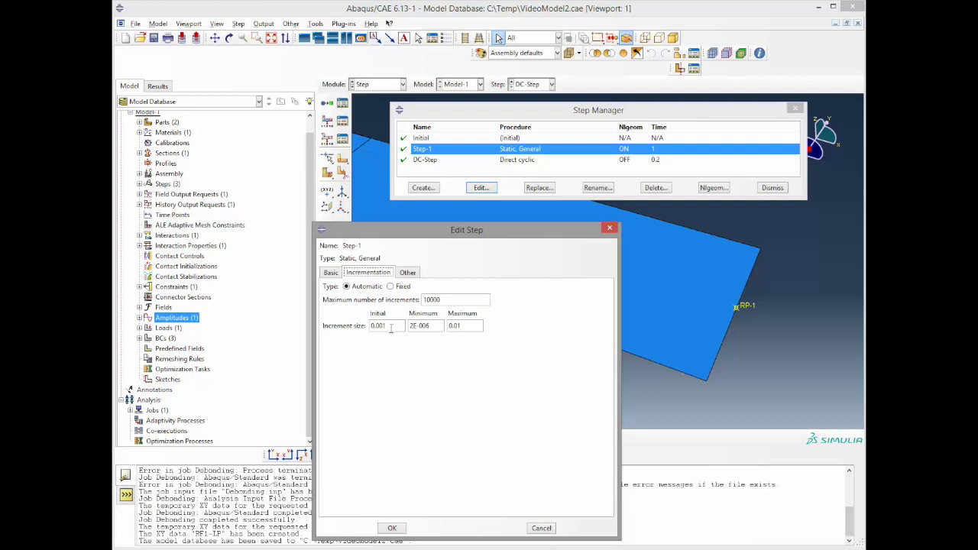
left_click(390, 326)
left_click_drag(391, 326, 348, 328)
key("BackSpace")
type("1")
left_click_drag(466, 326, 430, 336)
key("BackSpace")
type("1")
left_click_drag(386, 326, 365, 331)
type("0.2")
left_click_drag(461, 327, 430, 331)
left_click_drag(445, 299, 432, 299)
key("BackSpace")
left_click(392, 528)
Step: Reopen DC-Step and inspect its fixed increment size on the Incrementation tab
double_click(504, 159)
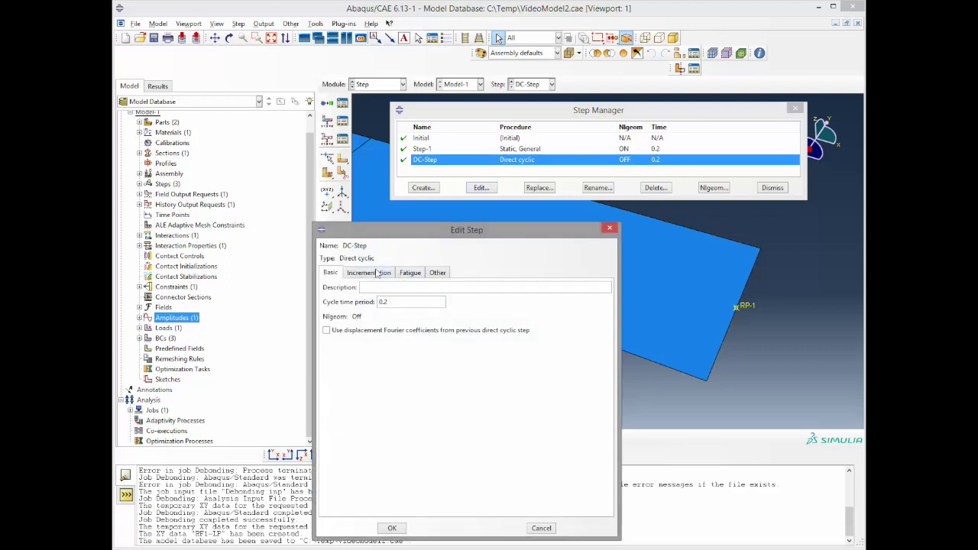
left_click(377, 273)
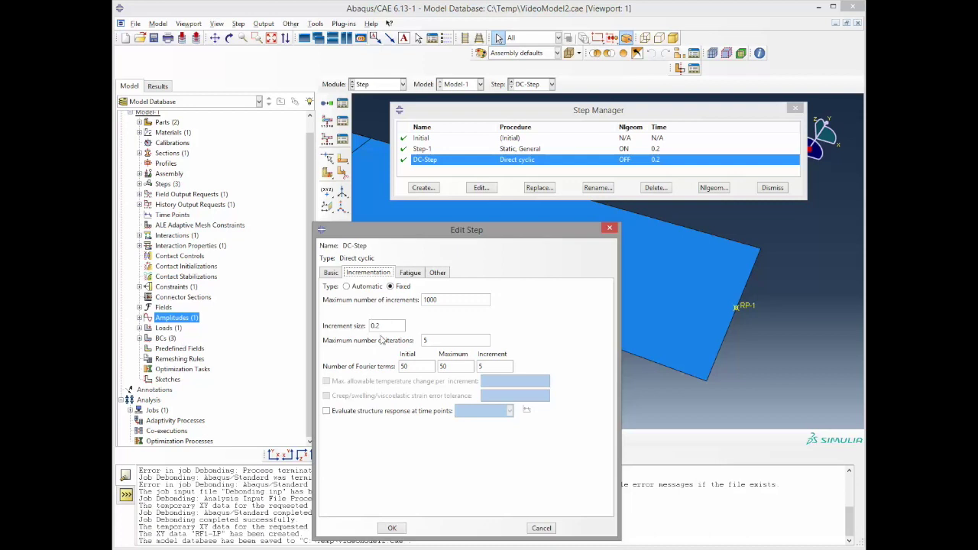
left_click(387, 326)
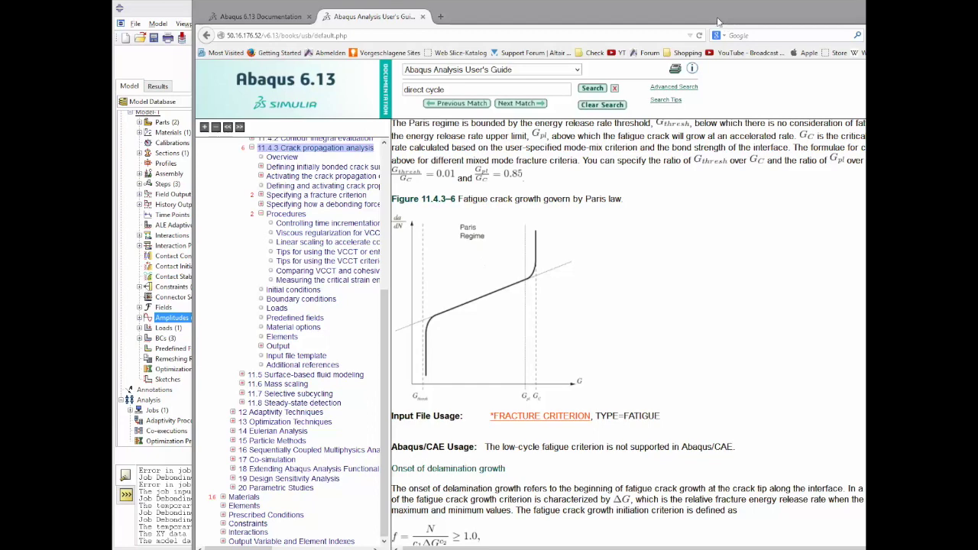
left_click_drag(718, 21, 670, 21)
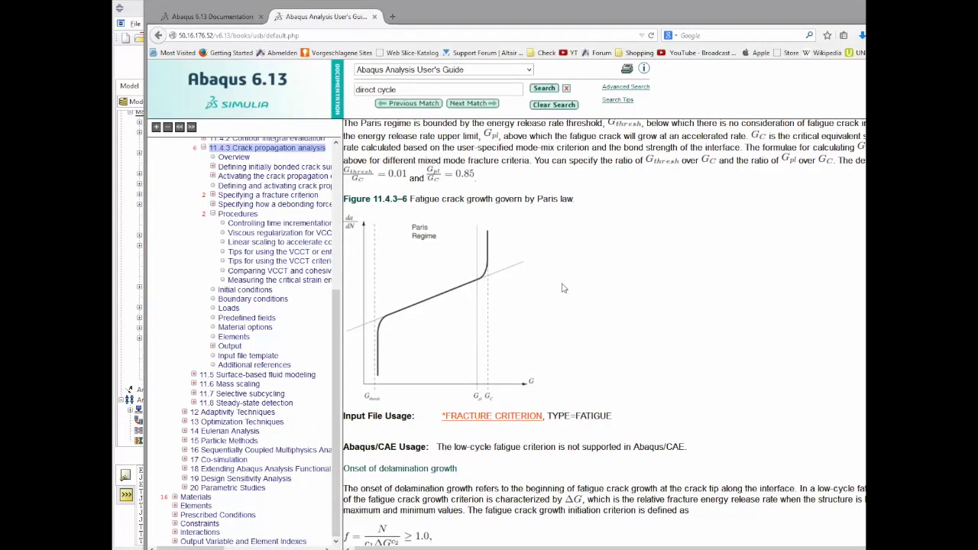
scroll(565, 288, "down", 2)
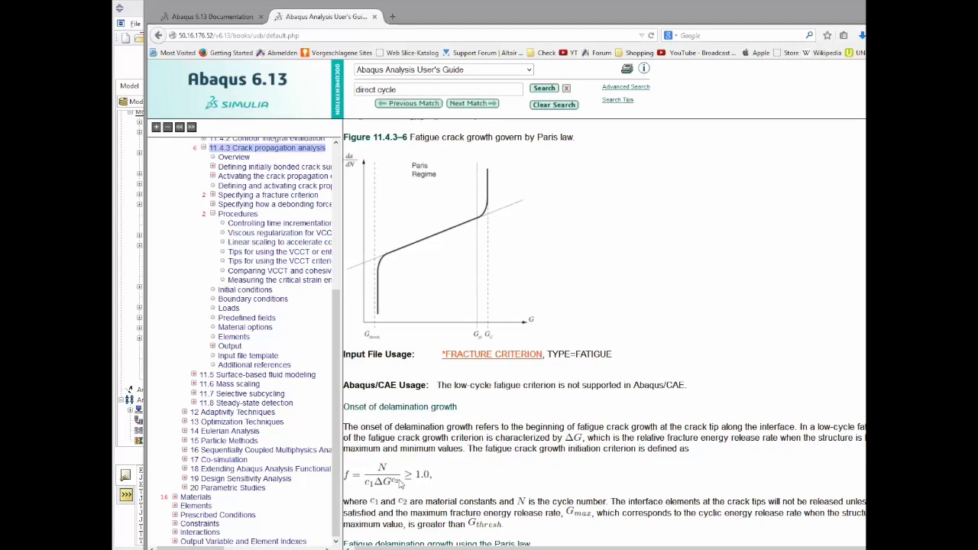
scroll(460, 454, "down", 4)
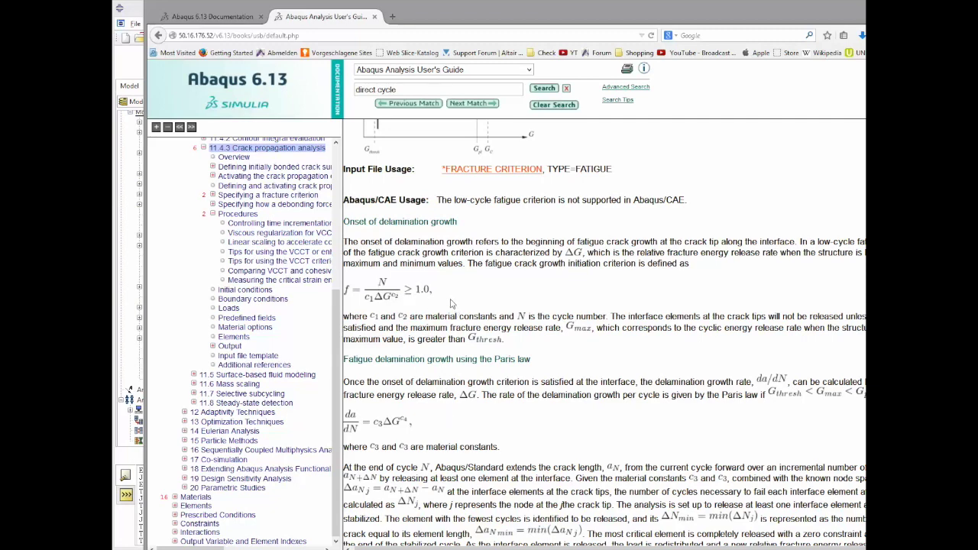
scroll(453, 303, "up", 3)
scroll(449, 300, "up", 3)
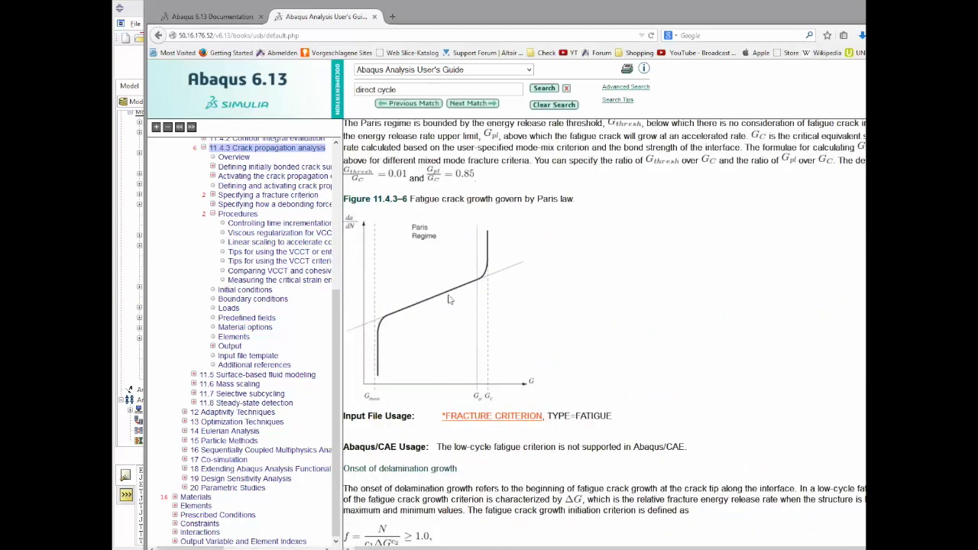
scroll(449, 300, "down", 3)
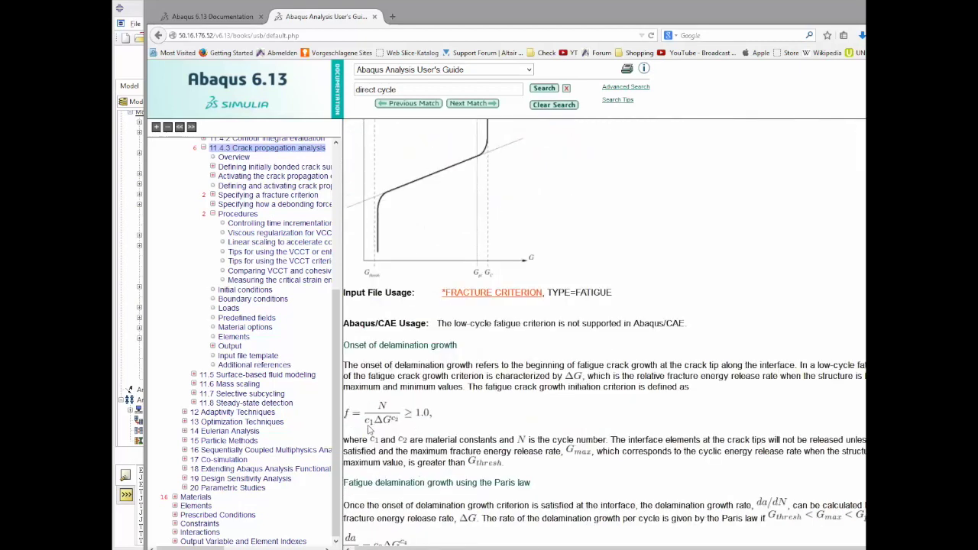
scroll(410, 436, "down", 2)
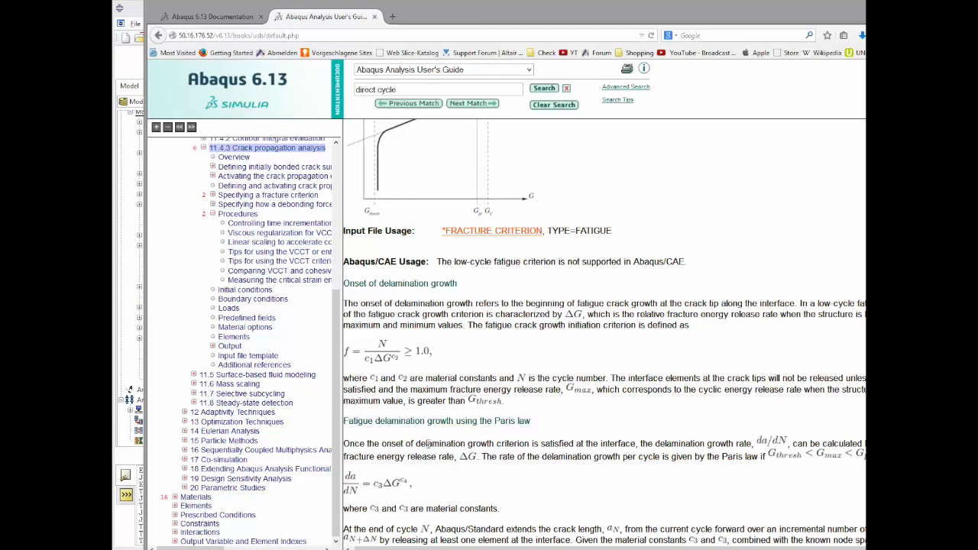
scroll(414, 442, "down", 3)
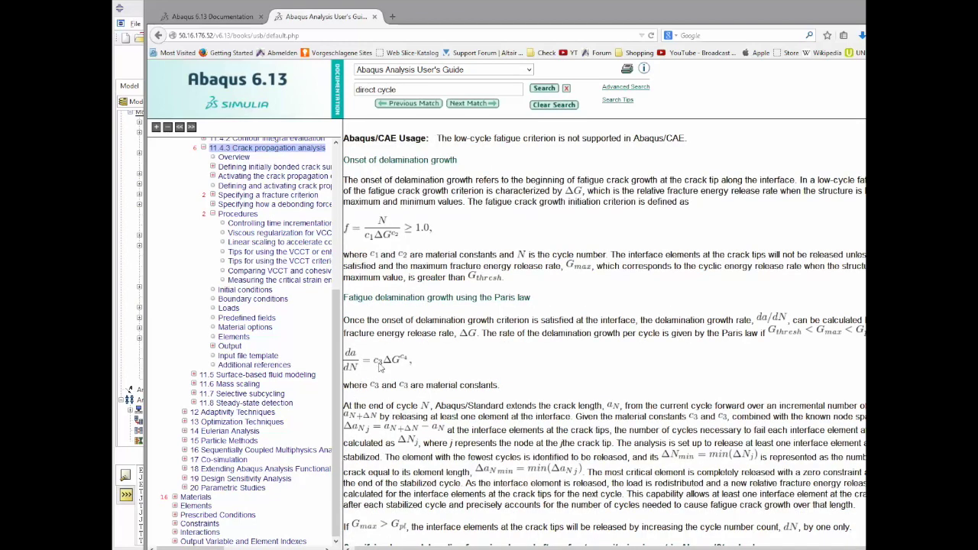
scroll(386, 351, "up", 3)
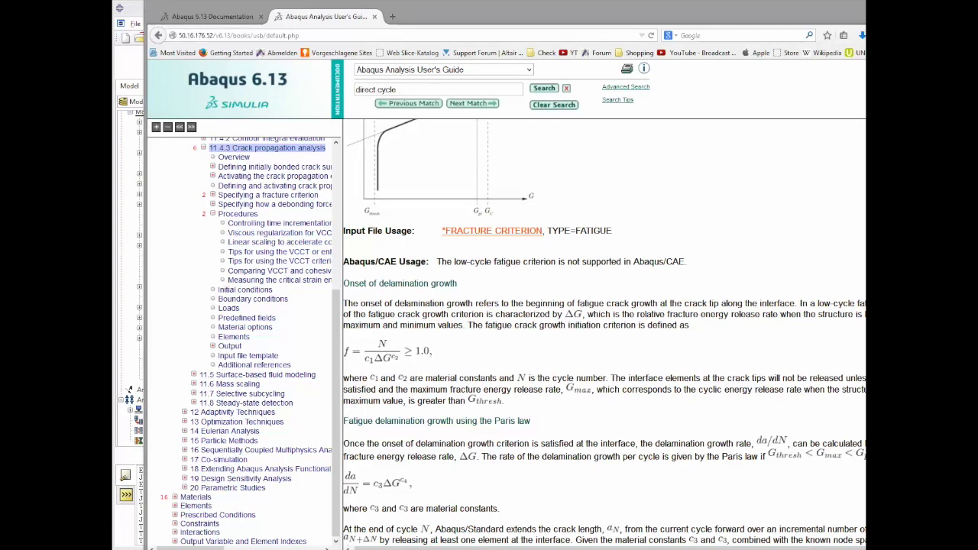
Step: Replace the second FRACTURE CRITERION's tolerance placeholder in Notepad with 0.001
key("alt+Tab")
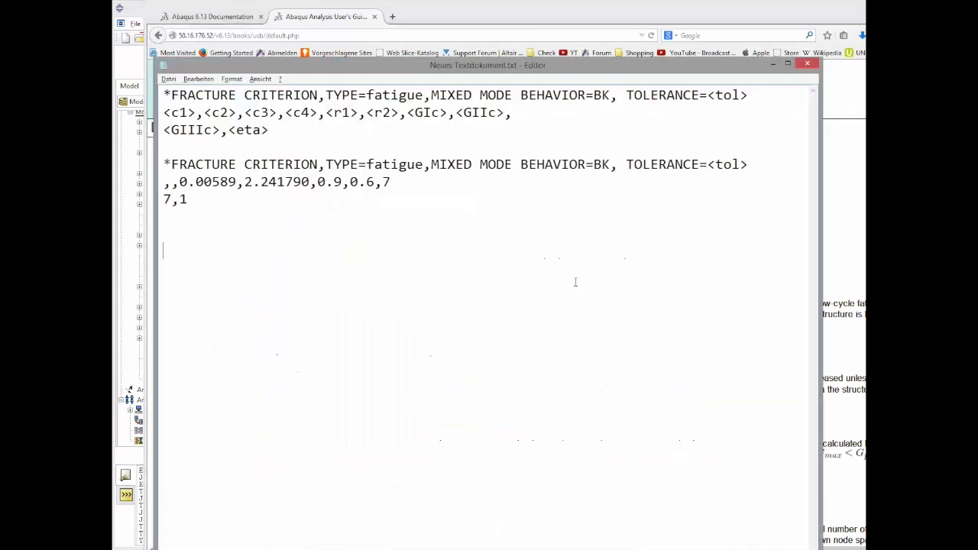
left_click_drag(389, 72, 412, 272)
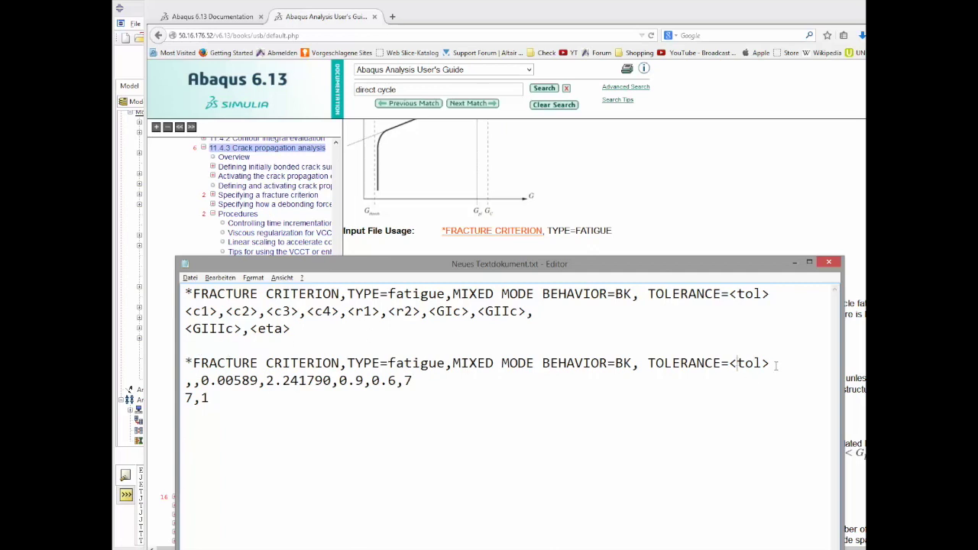
key("Delete")
key("Delete")
key("Delete")
key("BackSpace")
type("0.001")
left_click(688, 206)
scroll(688, 206, "up", 7)
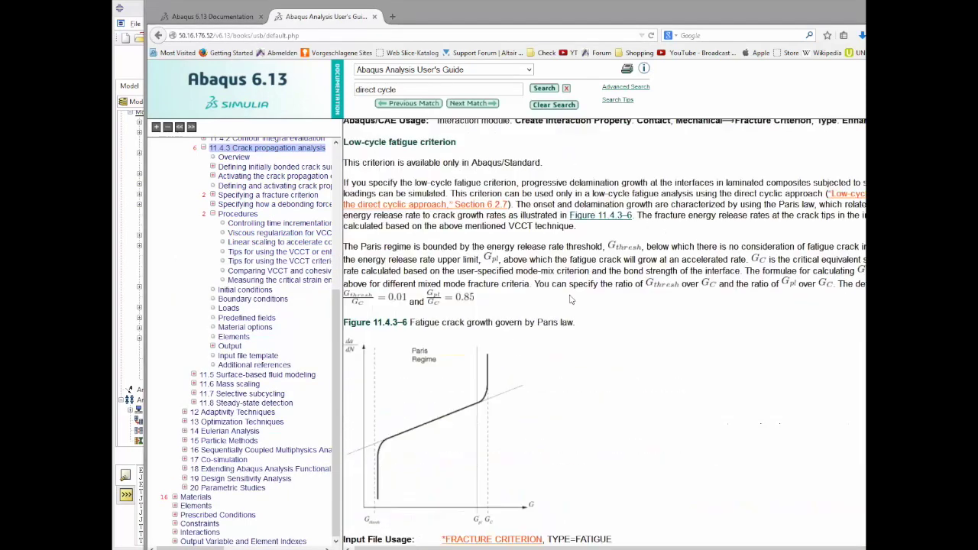
scroll(573, 299, "down", 3)
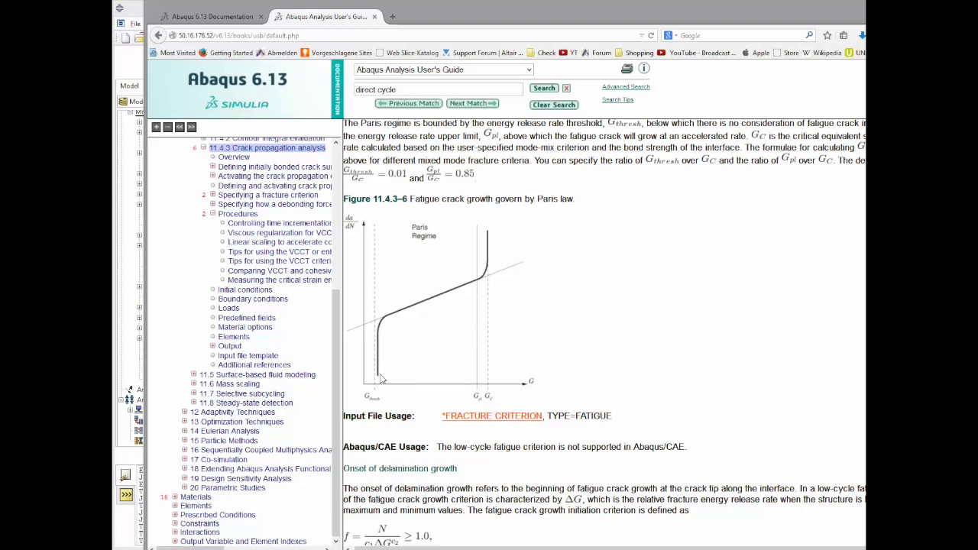
key("alt+Tab")
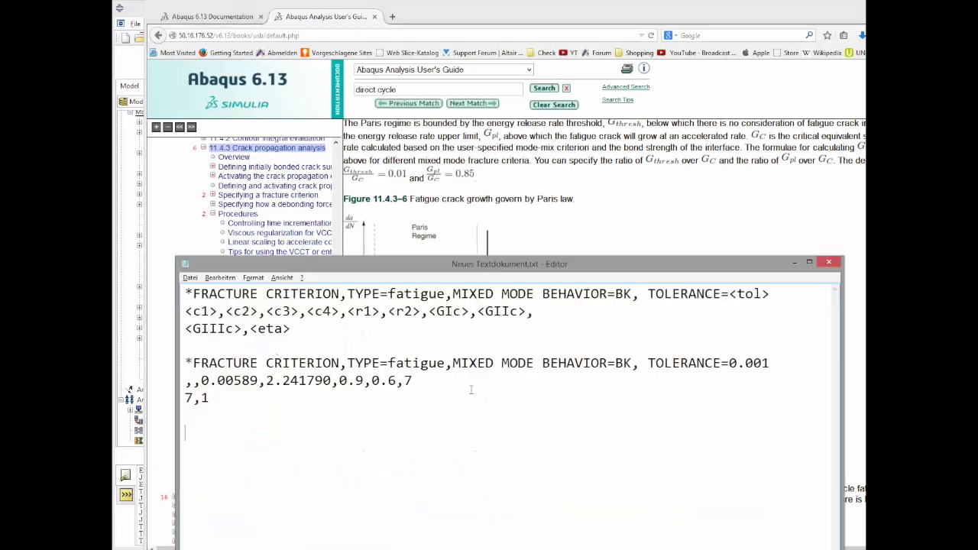
Step: Split 2.241790 into 2.24179 and 0 by inserting a comma in the data line
left_click(334, 384)
left_click(331, 380)
type(",")
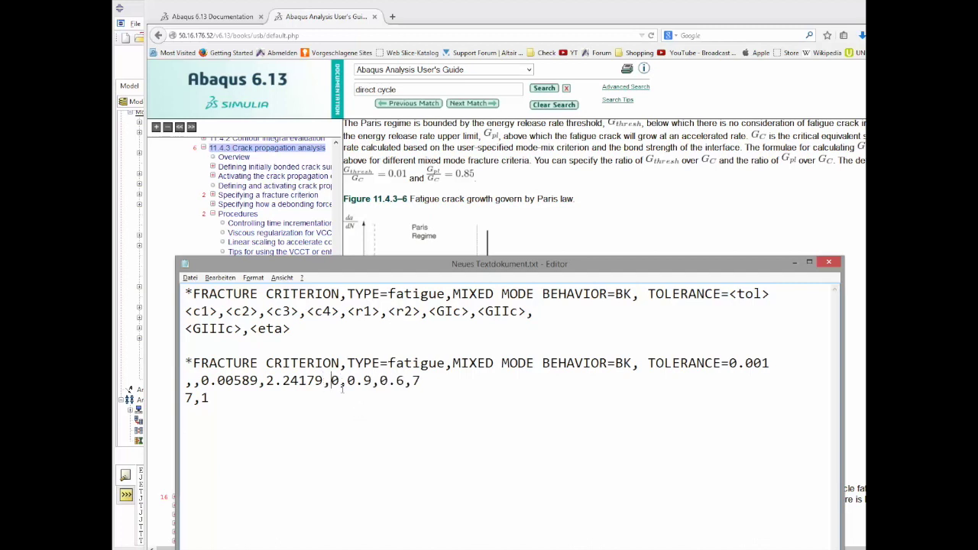
key("alt+Tab")
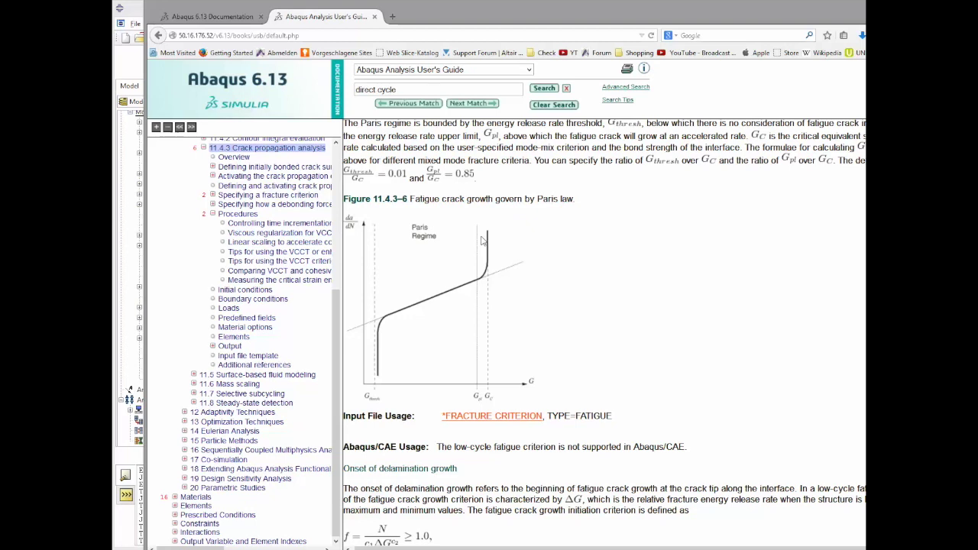
key("alt+Tab")
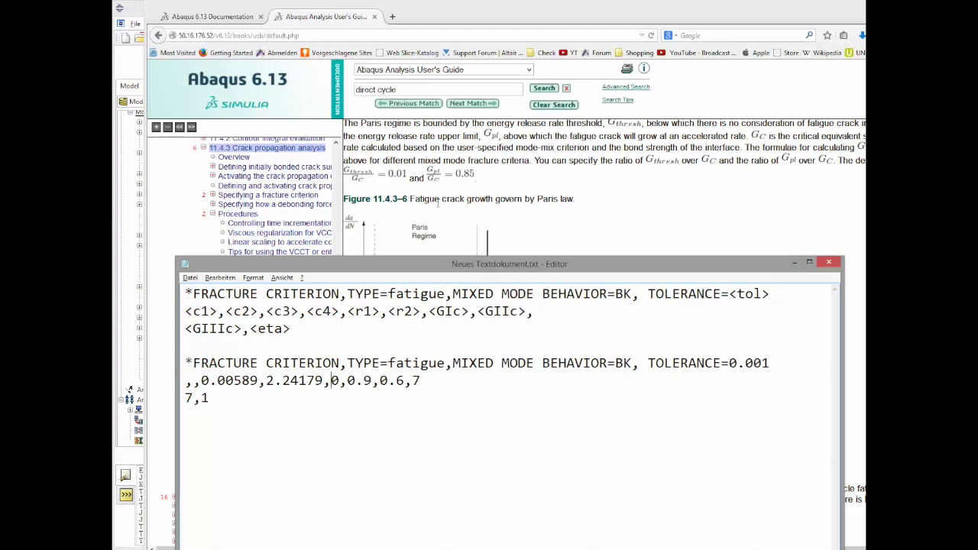
Step: Copy the second FRACTURE CRITERION block and return to Abaqus/CAE
left_click_drag(230, 402, 162, 366)
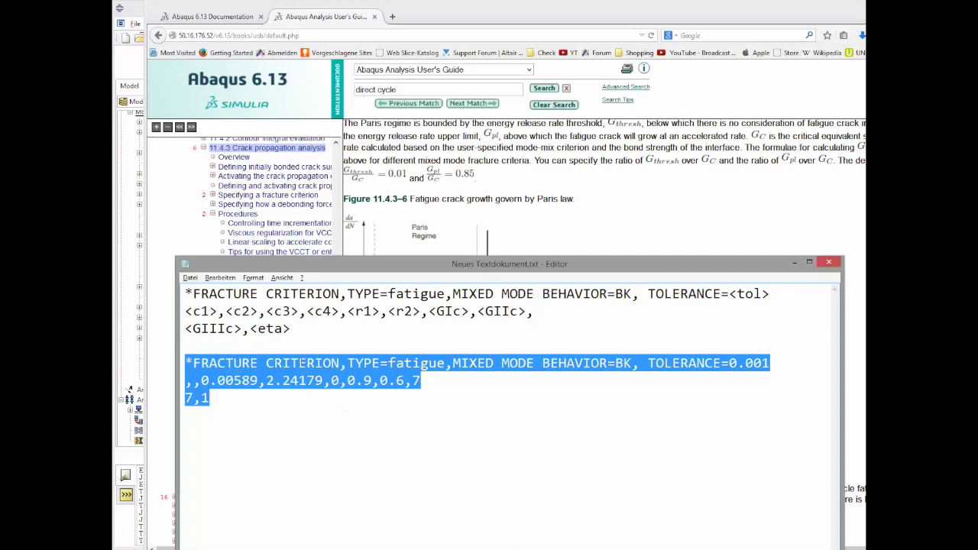
left_click(285, 420)
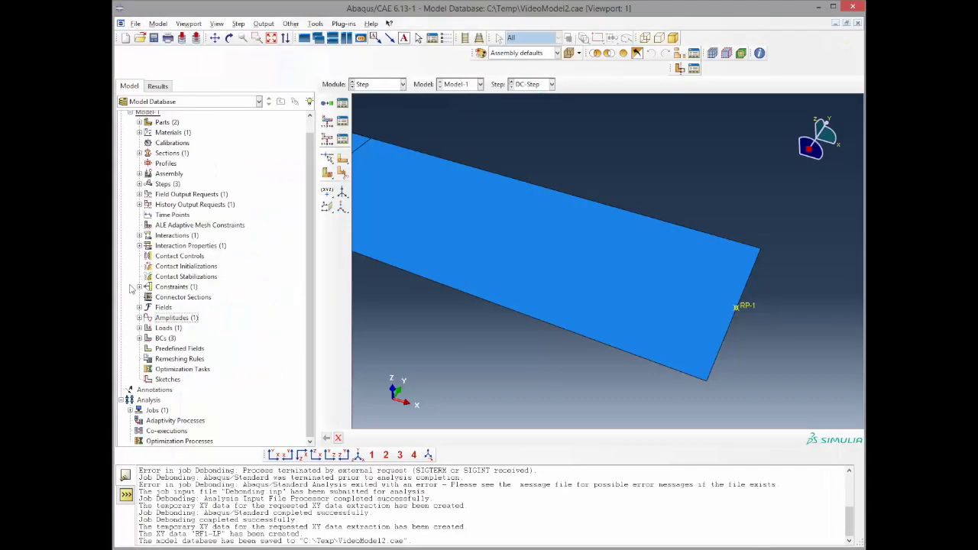
left_click(133, 294)
scroll(184, 167, "up", 1)
Step: Open Model-1's keyword editor and locate the History Output block
right_click(147, 125)
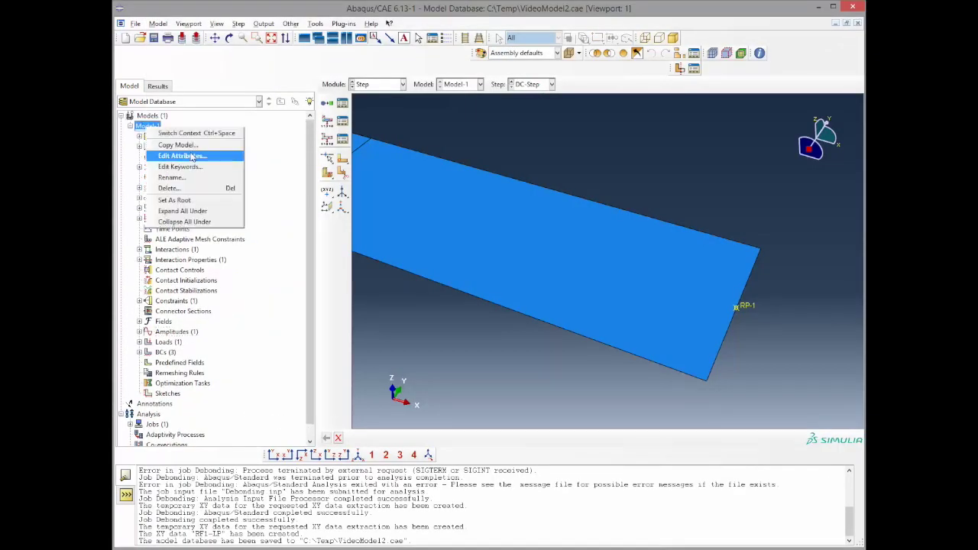
left_click(197, 167)
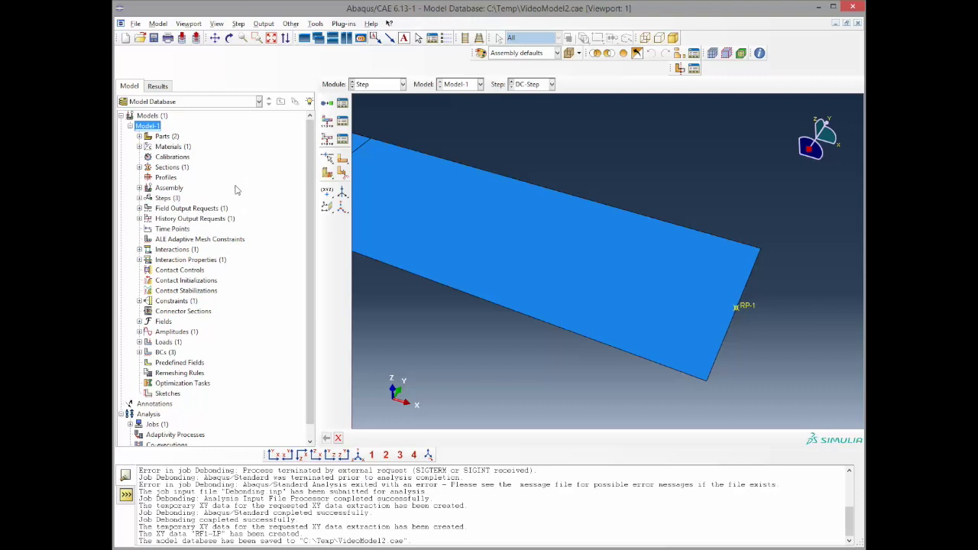
left_click_drag(623, 137, 625, 288)
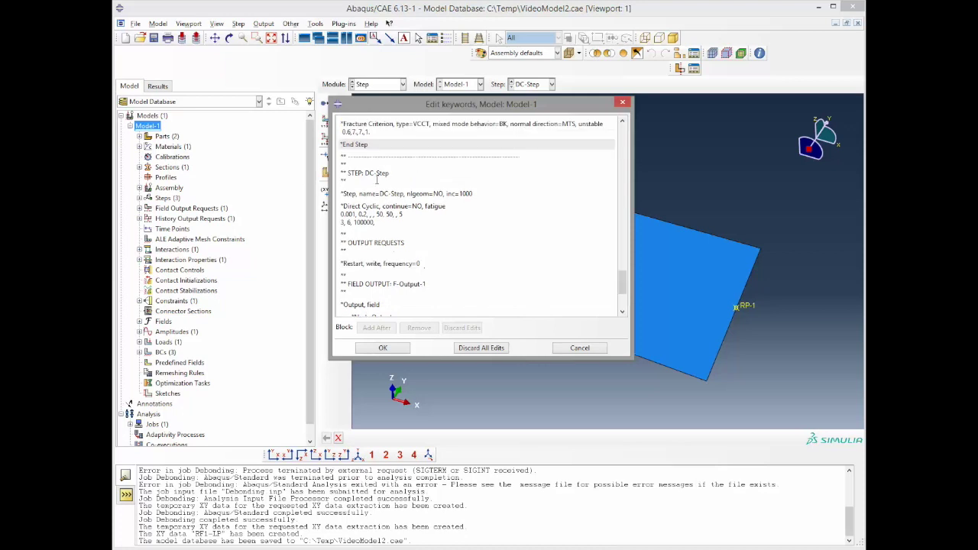
scroll(535, 279, "down", 3)
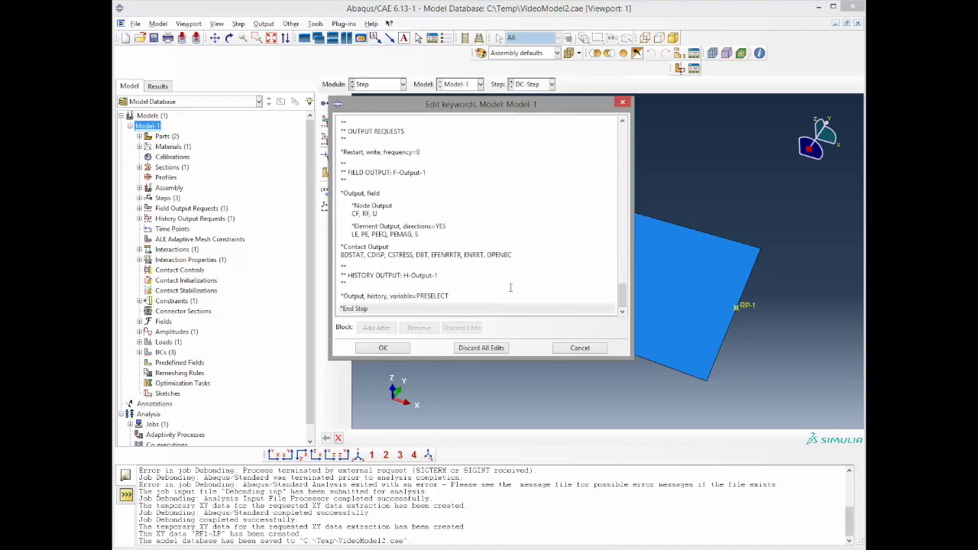
left_click(481, 299)
Step: Paste the fatigue FRACTURE CRITERION block after the history output, then undo the paste
key("Return")
type("*FRACTURE CRITERION,TYPE=fatigue,MIXED MODE BEHAVIOR=BK, TOLERANCE=0.001 ,0.00589,2.24179,0.0,0.9,0.6,7")
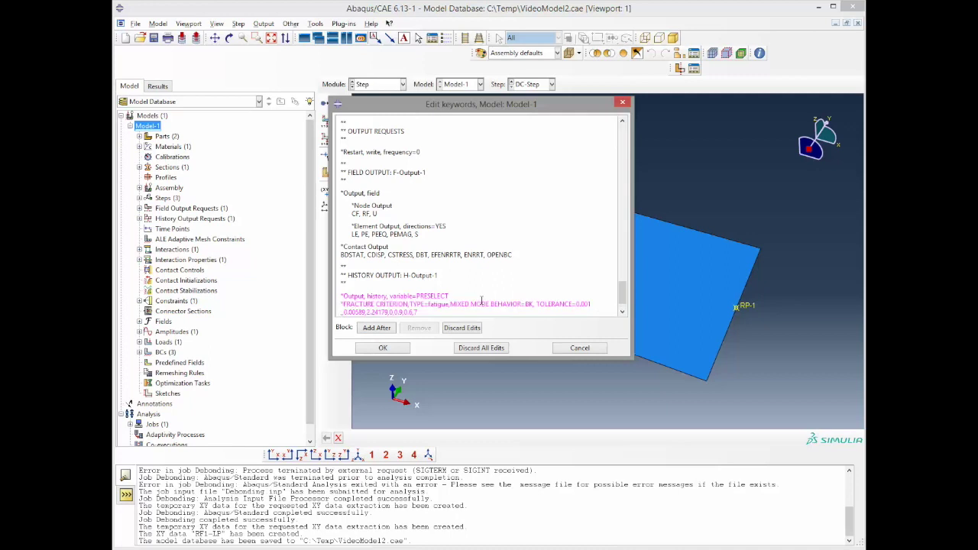
scroll(543, 275, "up", 3)
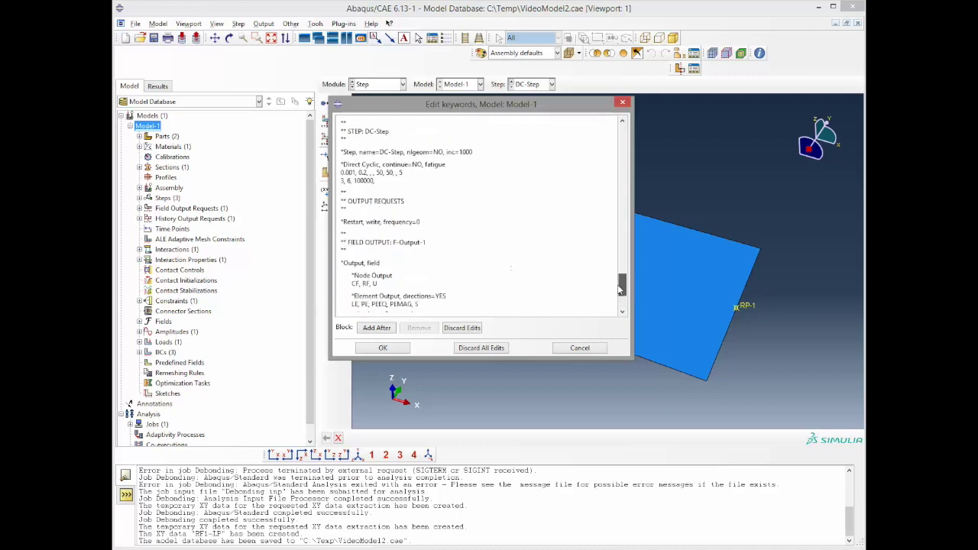
scroll(489, 275, "down", 4)
key("Return")
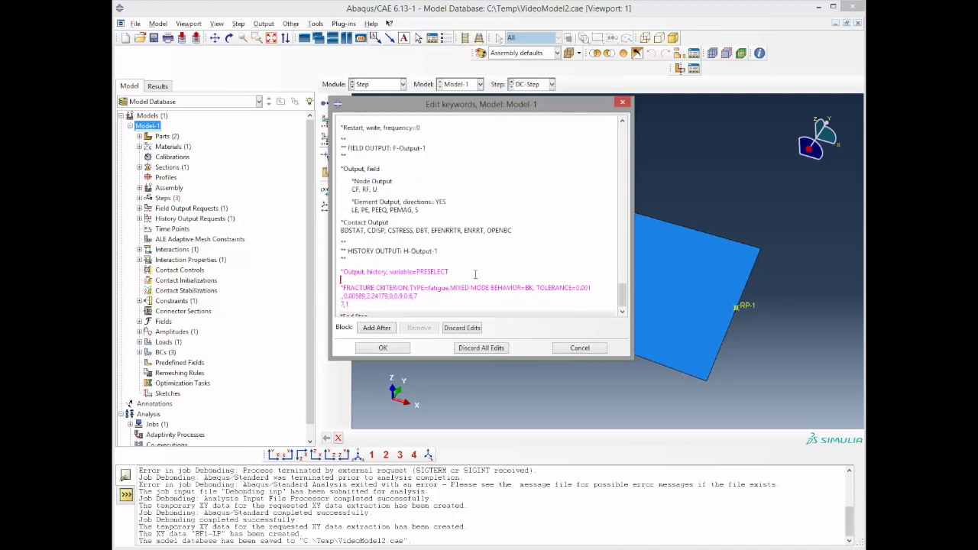
key("Return")
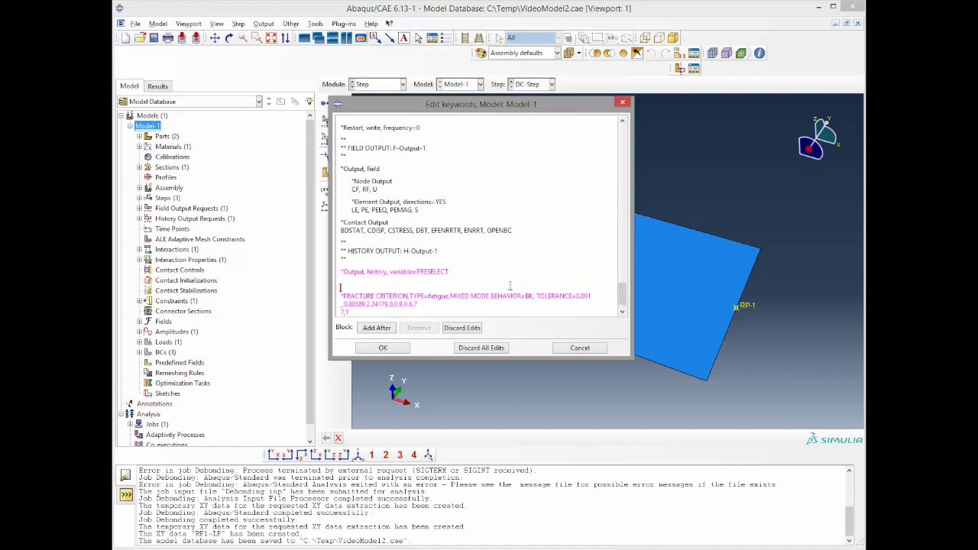
key("ctrl+z")
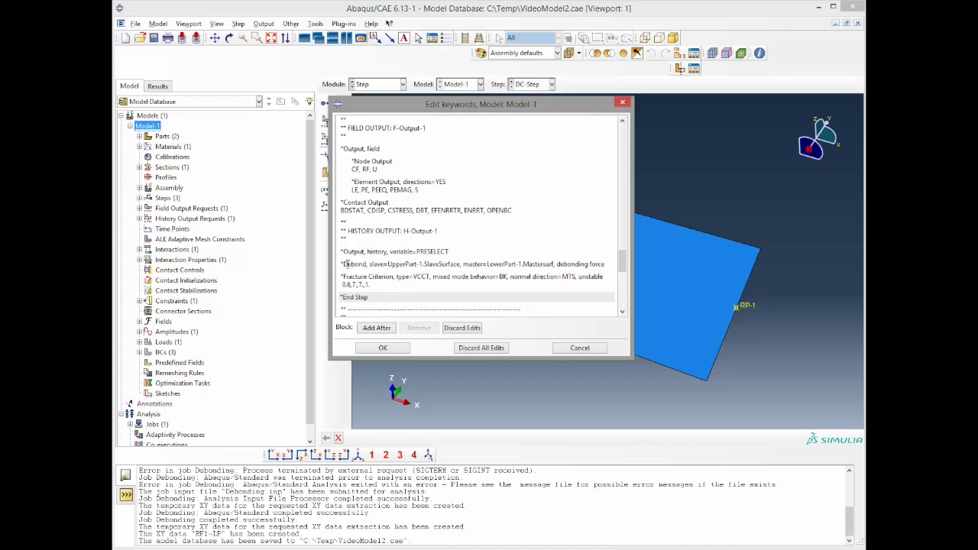
Step: Insert the *Debond line and fatigue FRACTURE CRITERION block under DC-Step's history output, then apply
mouse_move(623, 264)
left_mouse_down()
mouse_move(624, 217)
mouse_move(624, 275)
left_mouse_up()
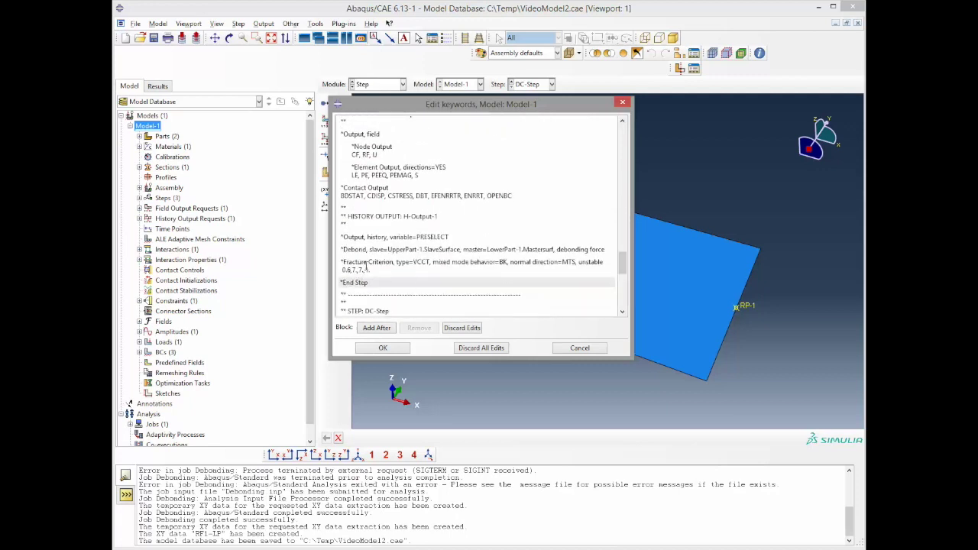
left_click_drag(342, 249, 644, 246)
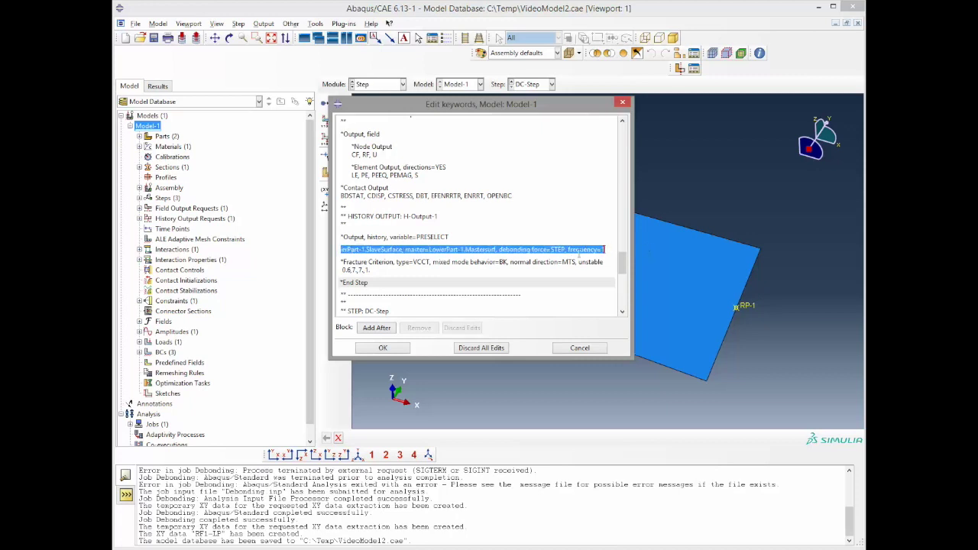
type("*FRACTURE CRITERION, TYPE=fatigue, MIXED MODE BEHAVIOR=BK, TOLERANCE=0.001 0.00589,2.24179,0.9,0.6,7 7,1")
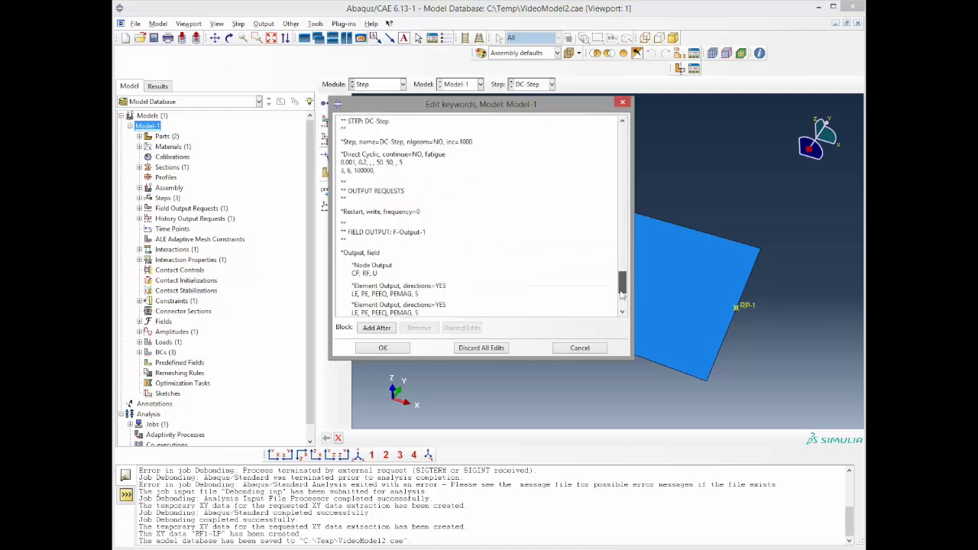
left_click(343, 269)
type("*Debond, slave=UpperPart-1.SlaveSurface, master=LowerPart-1.Mastersurf, debonding force=STEP, frequency=1")
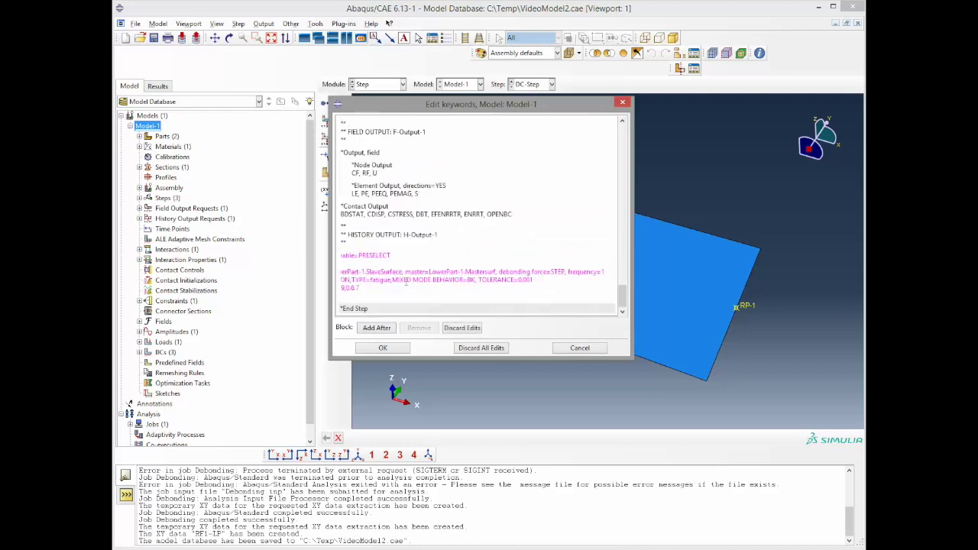
key("Return")
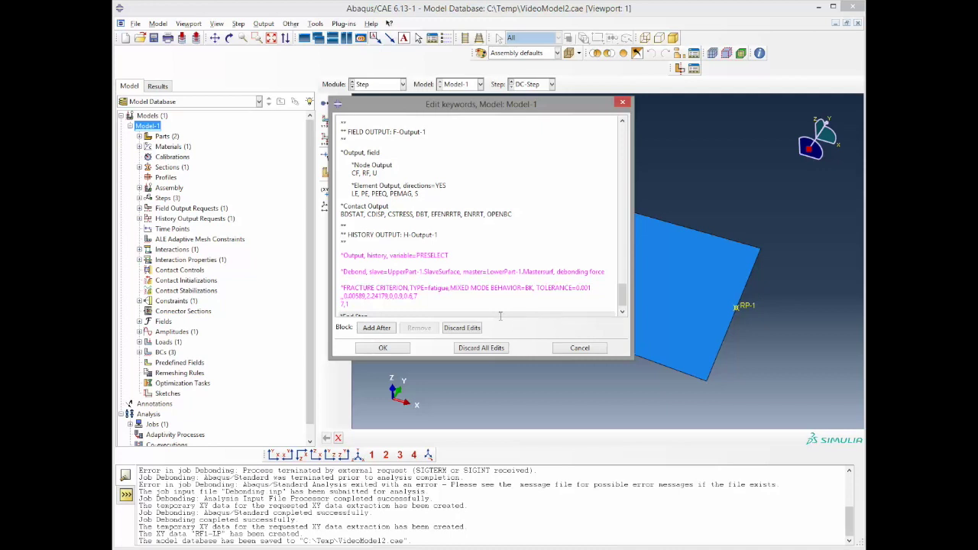
left_click_drag(621, 294, 621, 264)
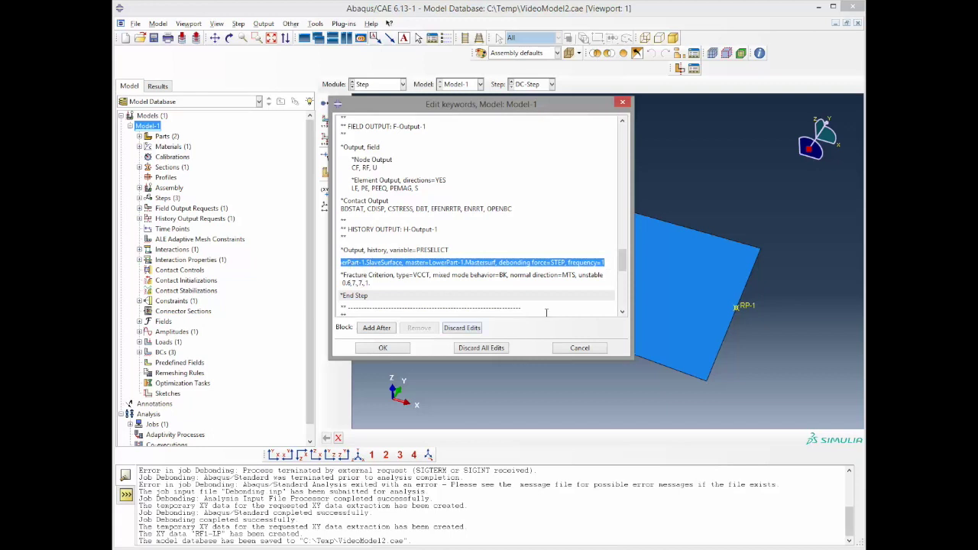
left_click_drag(417, 262, 262, 265)
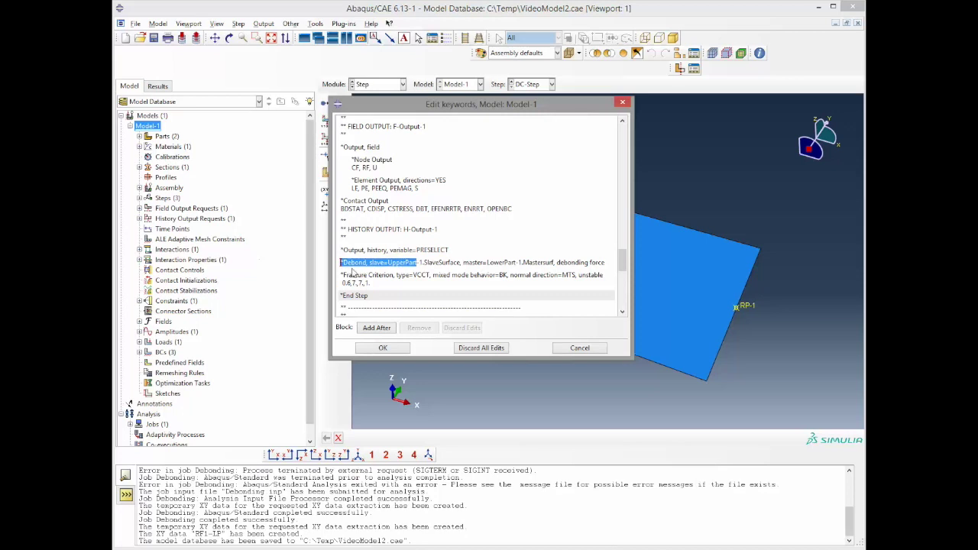
left_click(398, 347)
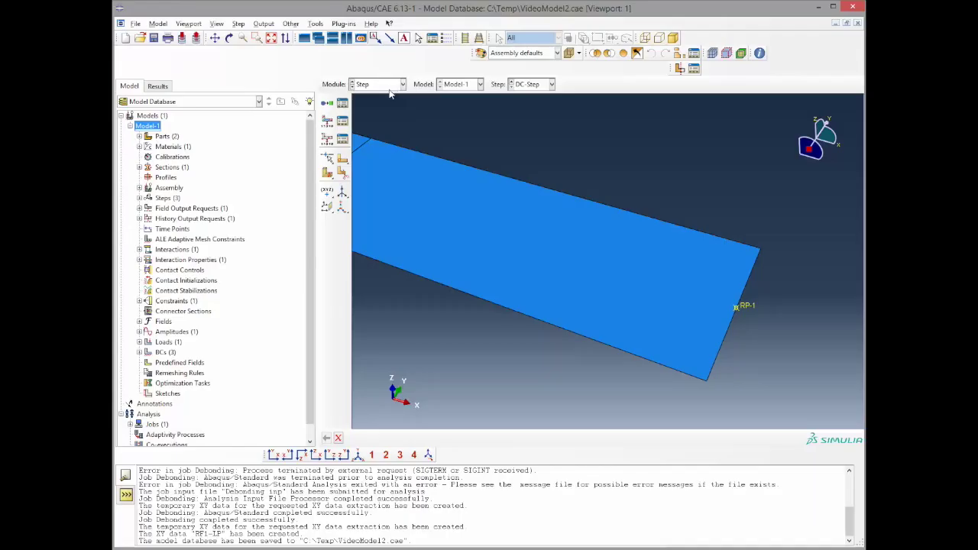
Step: Switch to the Load module and review the Displacement condition's DC-Step settings without changes
left_click(394, 85)
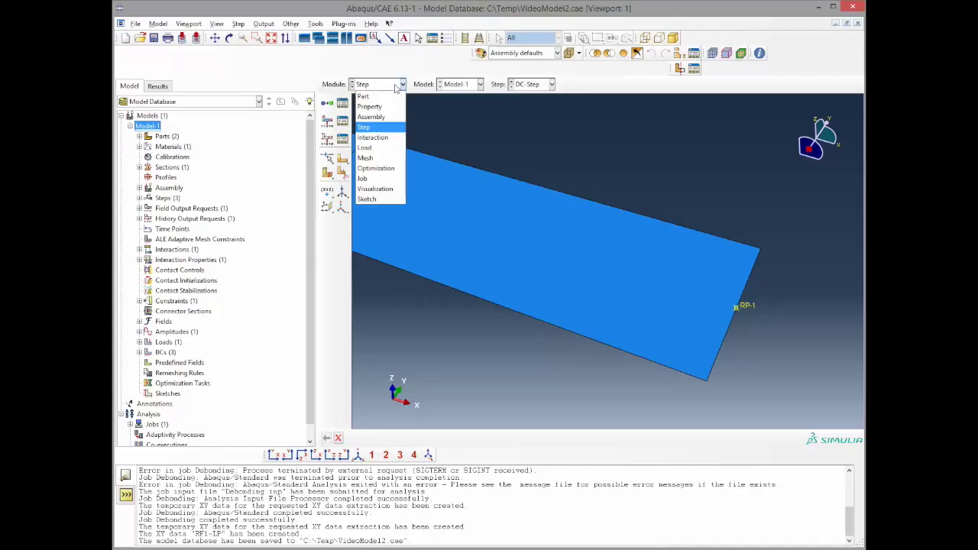
left_click(393, 147)
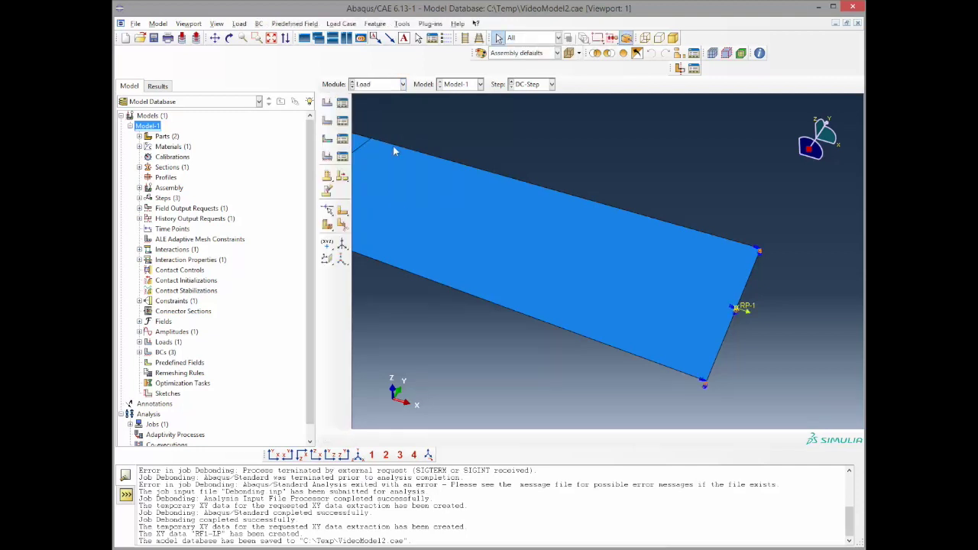
left_click(345, 122)
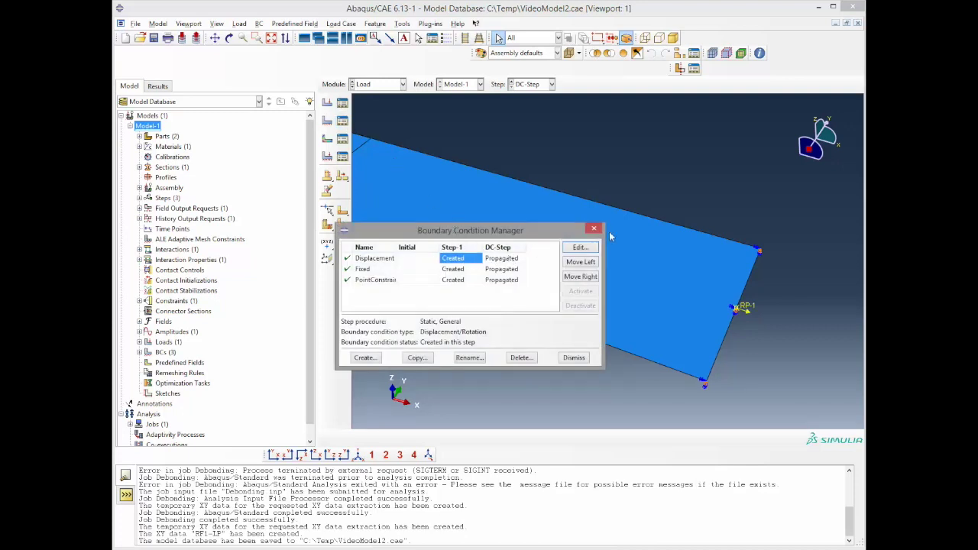
double_click(506, 260)
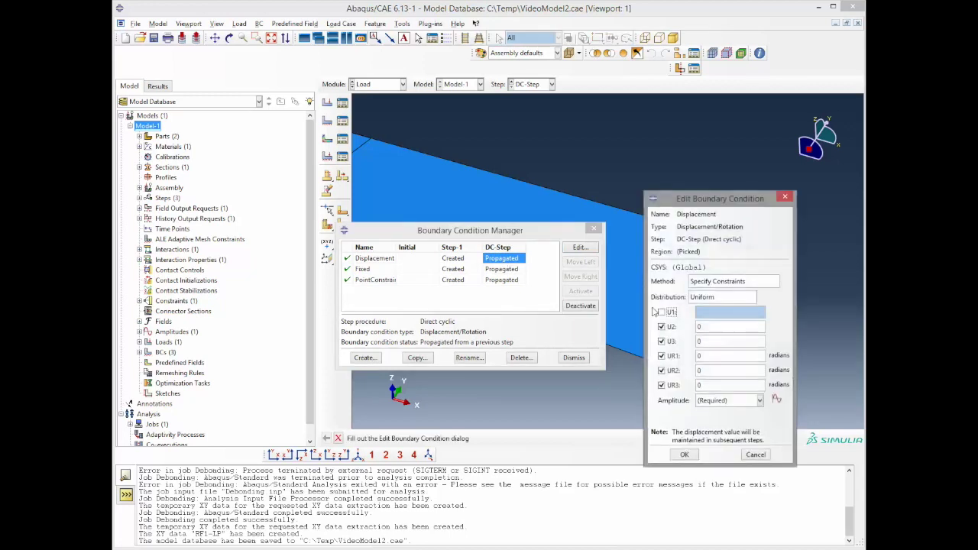
left_click(755, 455)
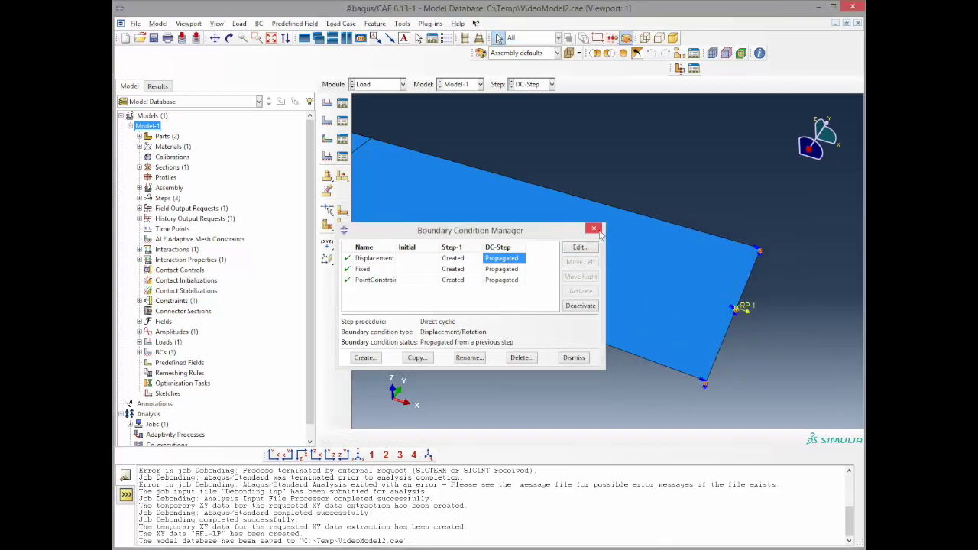
Step: Set Load-1 in DC-Step to use the Amp-1 amplitude with a CF1 force of 7000
left_click(594, 229)
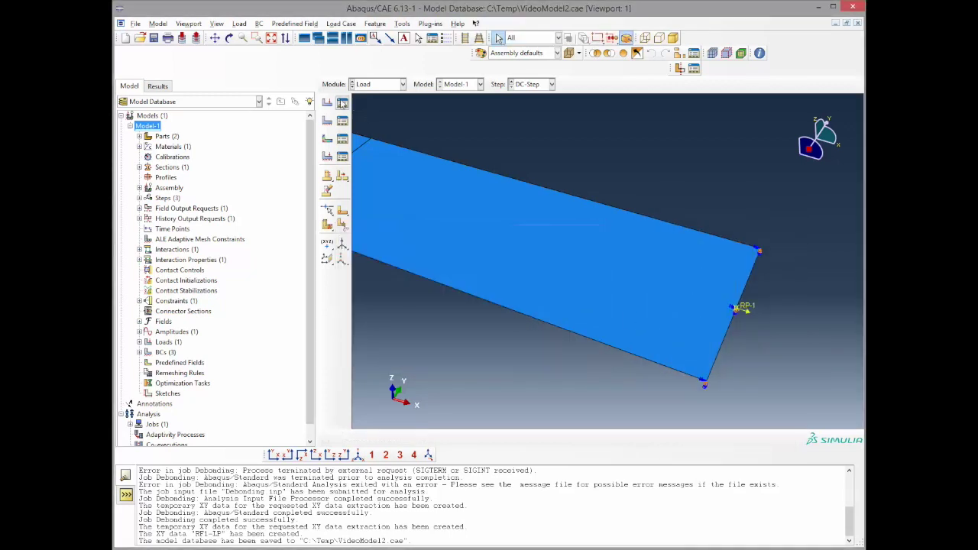
left_click(343, 102)
double_click(525, 236)
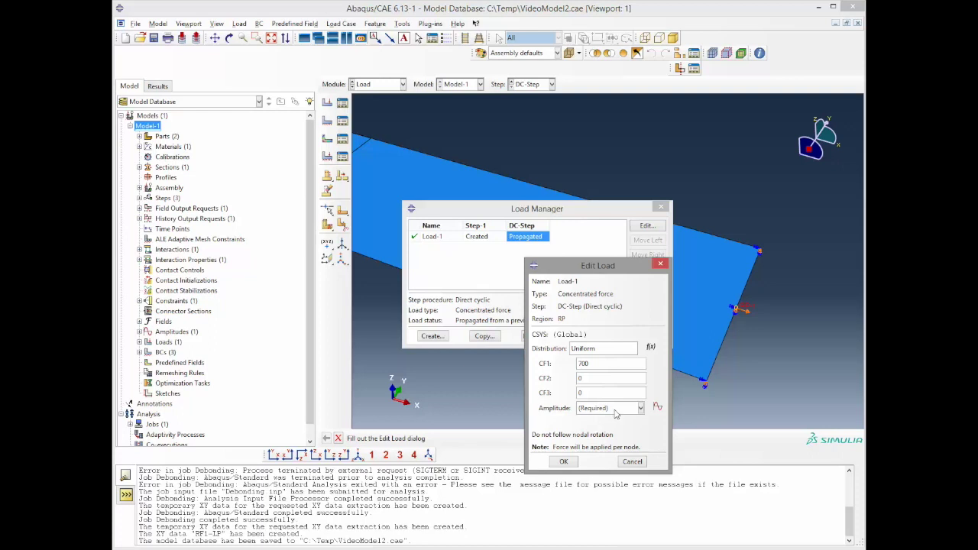
left_click(619, 409)
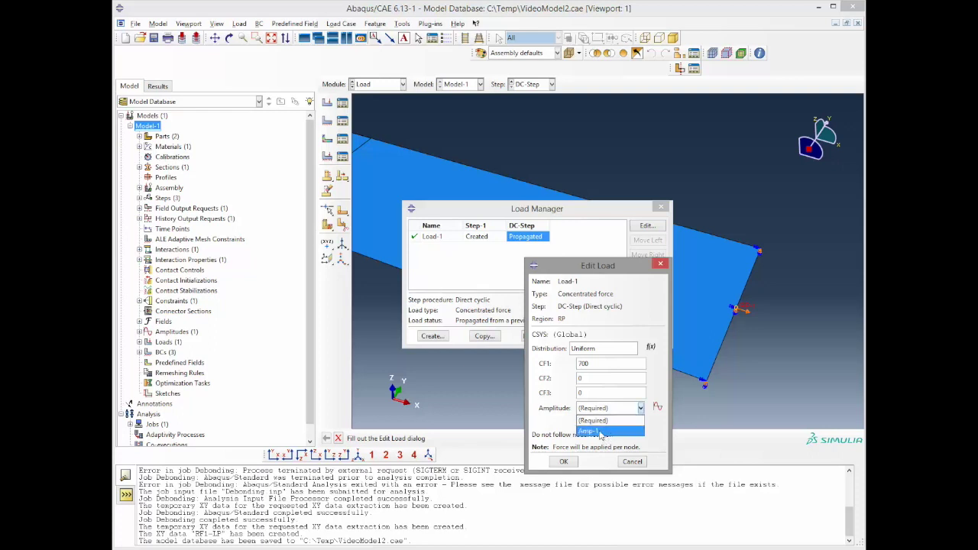
left_click(594, 433)
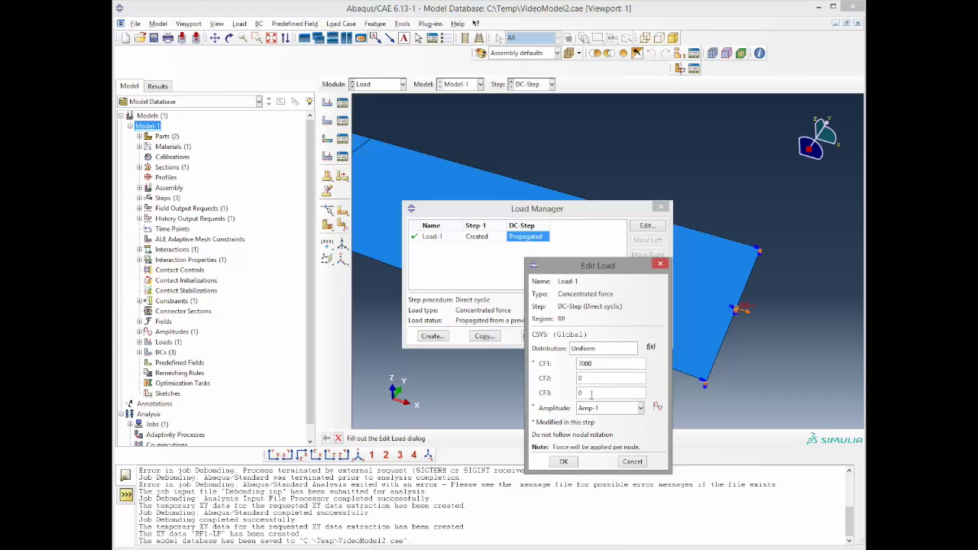
left_click_drag(595, 364, 575, 368)
key("alt+Tab")
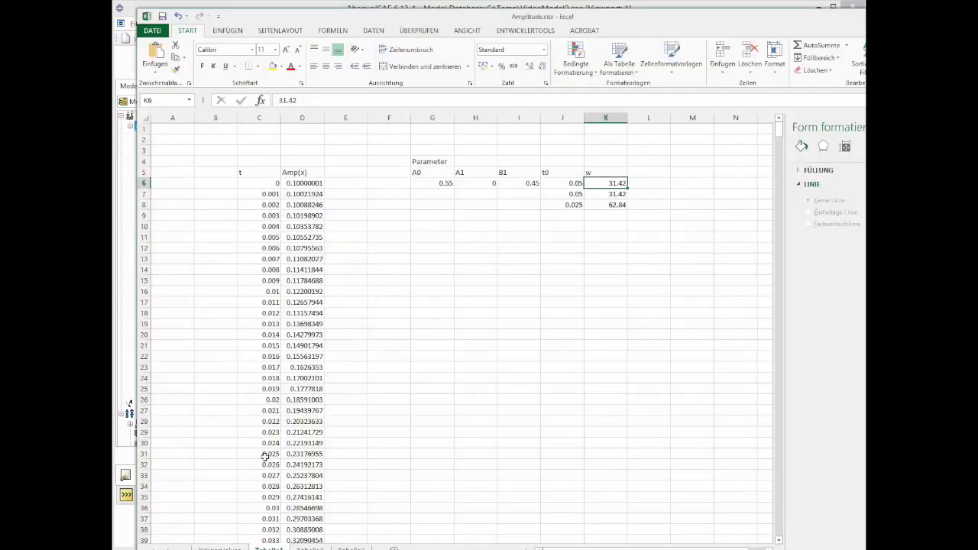
left_click(221, 549)
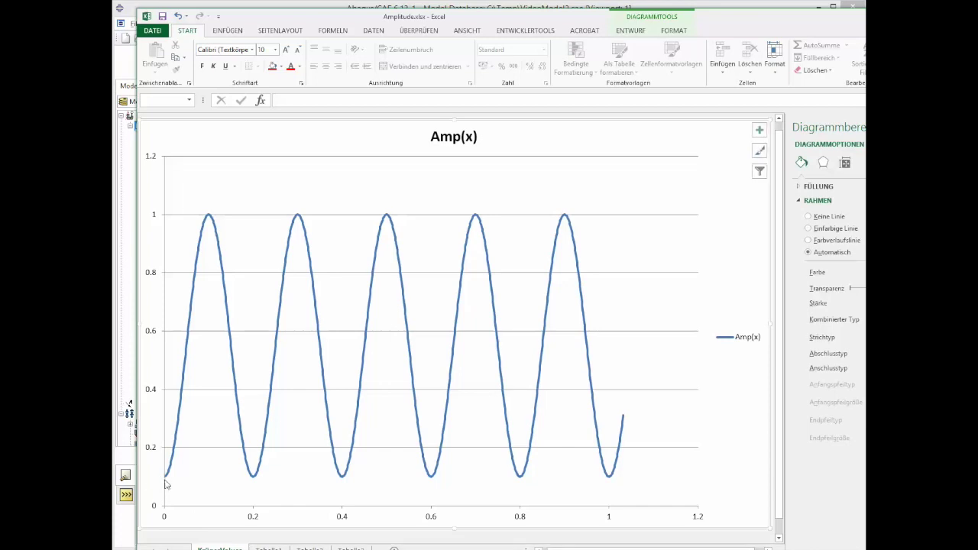
mouse_move(165, 483)
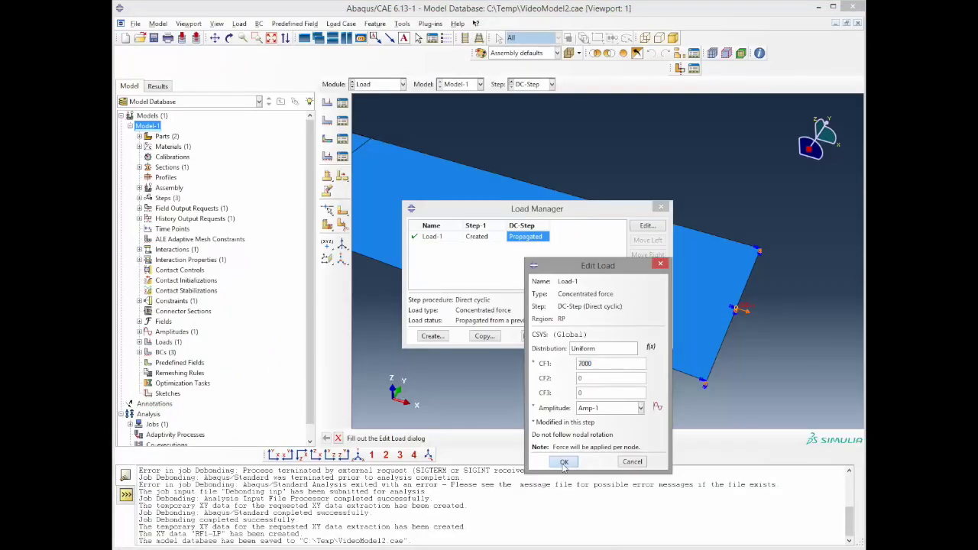
Step: Confirm the amplitude-scaled load settings and switch to the Job module
left_click(564, 464)
left_click(661, 207)
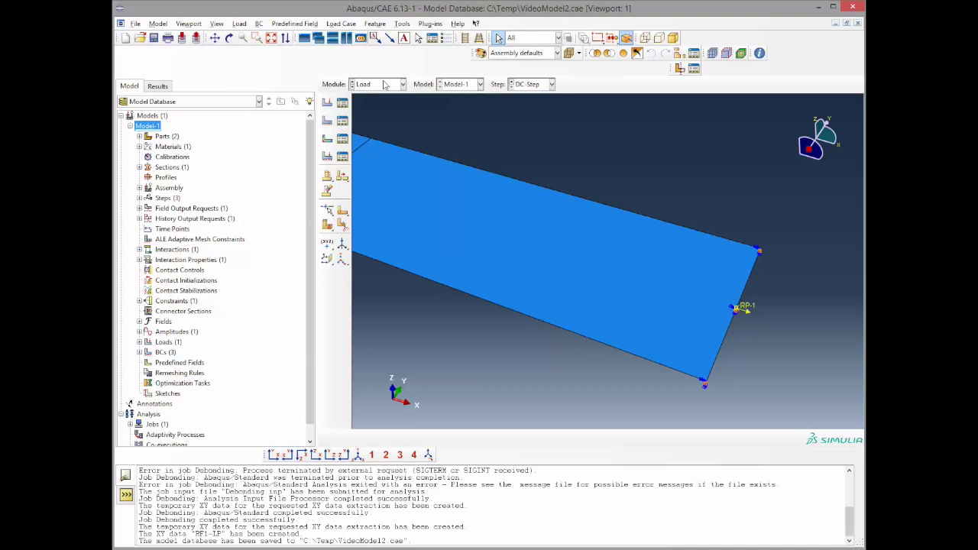
left_click(384, 85)
left_click(372, 177)
Step: Create a new analysis job named DC-Job for Model-1 with default settings
left_click(343, 87)
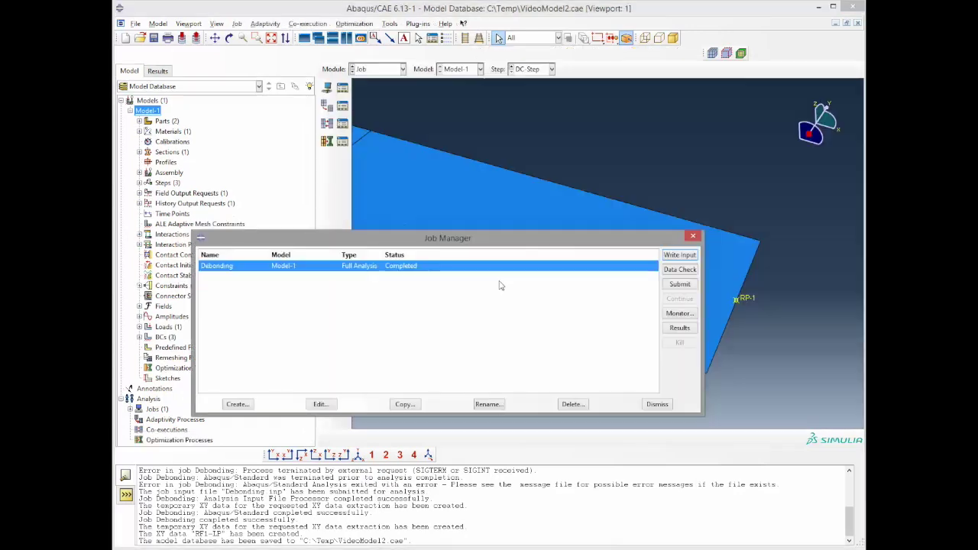
left_click(237, 405)
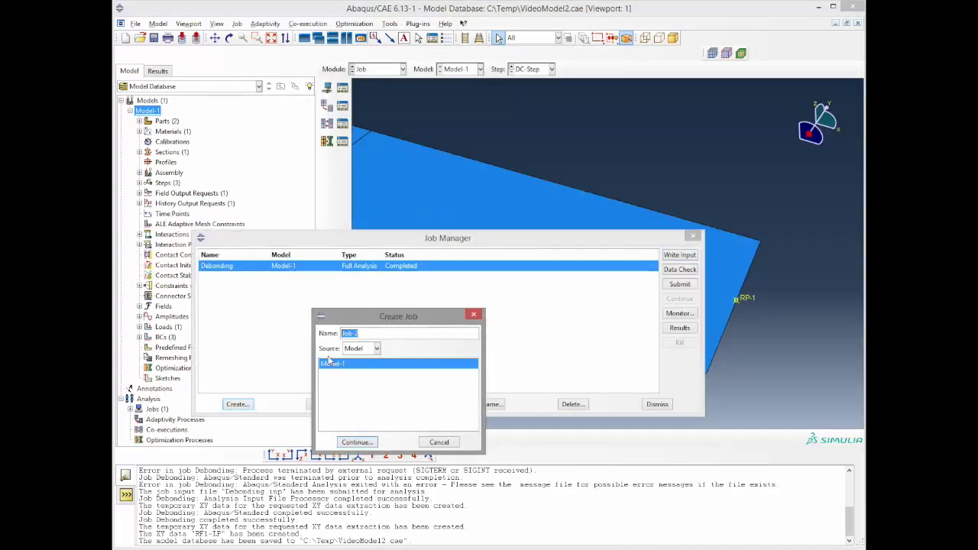
type("DC-Jo")
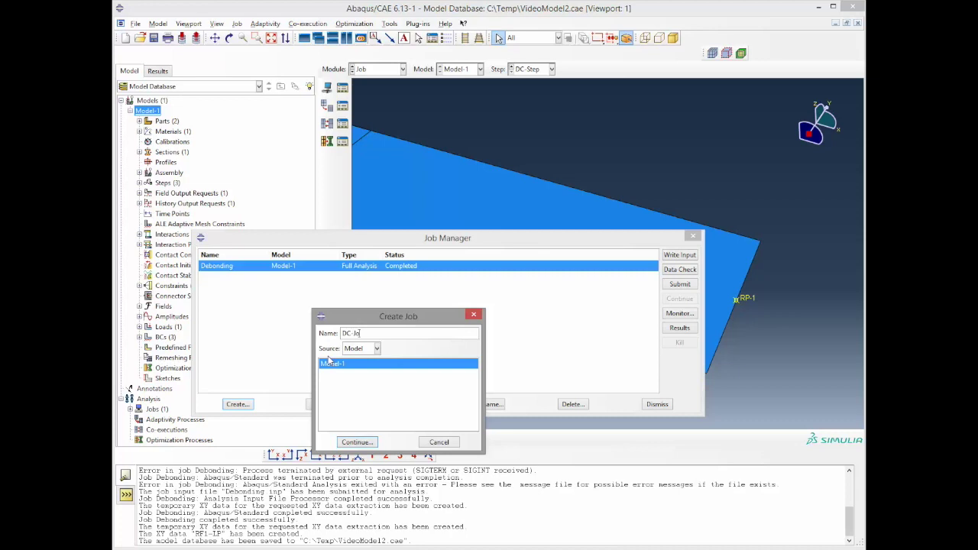
type("b")
left_click(357, 442)
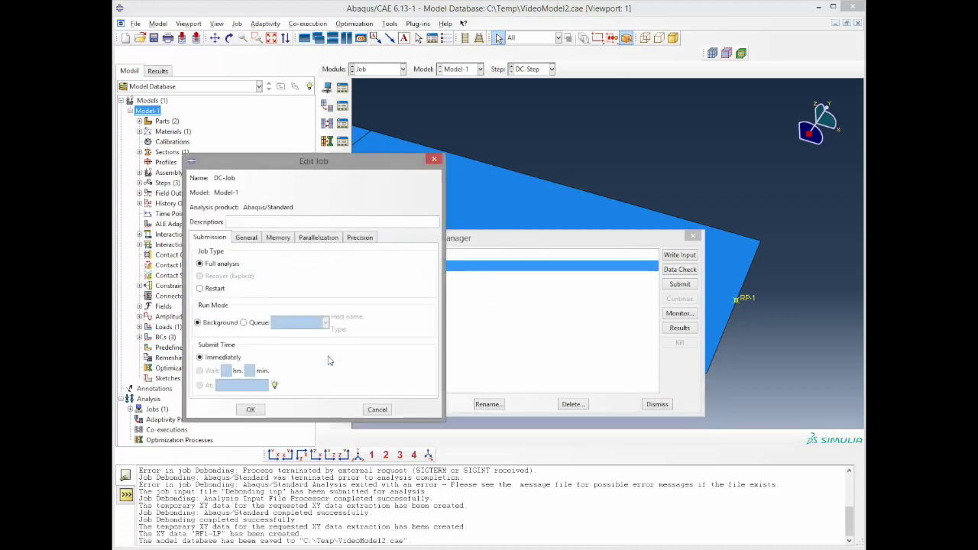
left_click(249, 410)
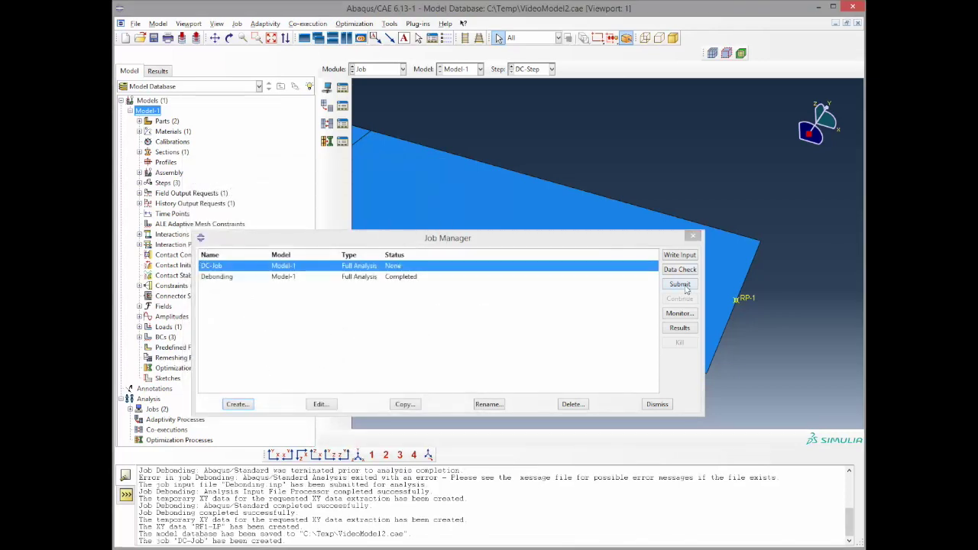